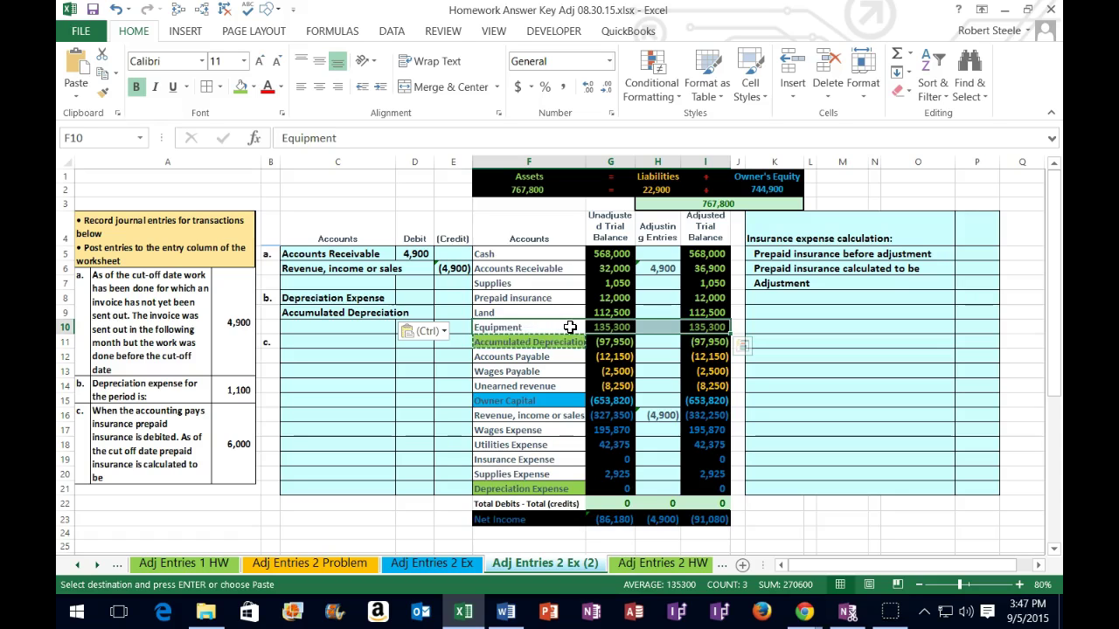
- Examine the Equipment and Accumulated Depreciation rows of the trial balance and check the sum of their adjusted balances
click(603, 282)
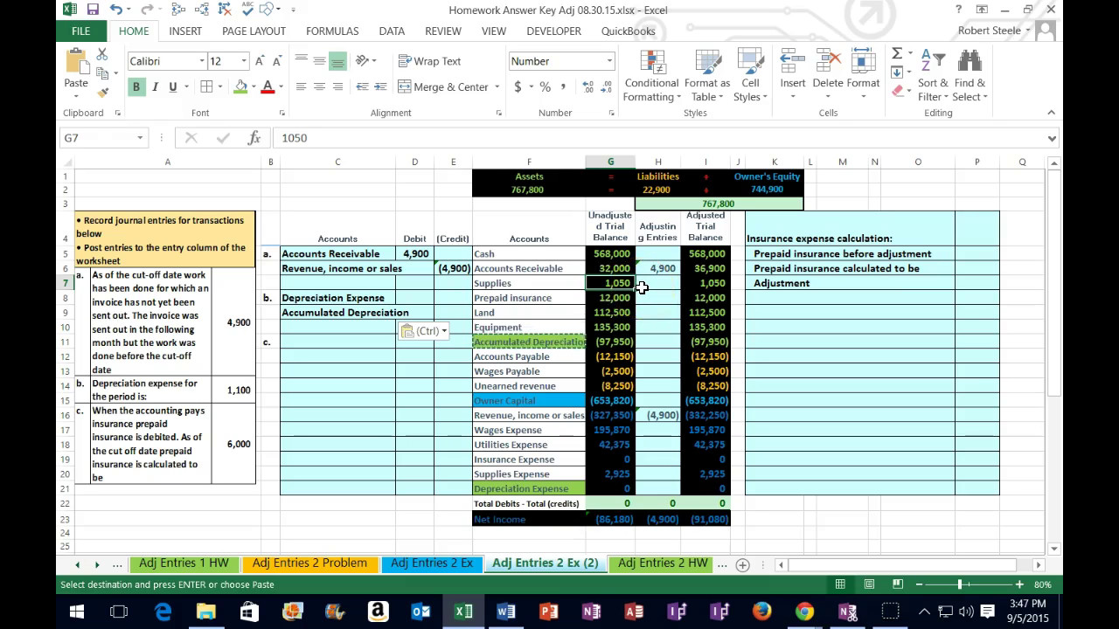
drag(507, 327, 694, 328)
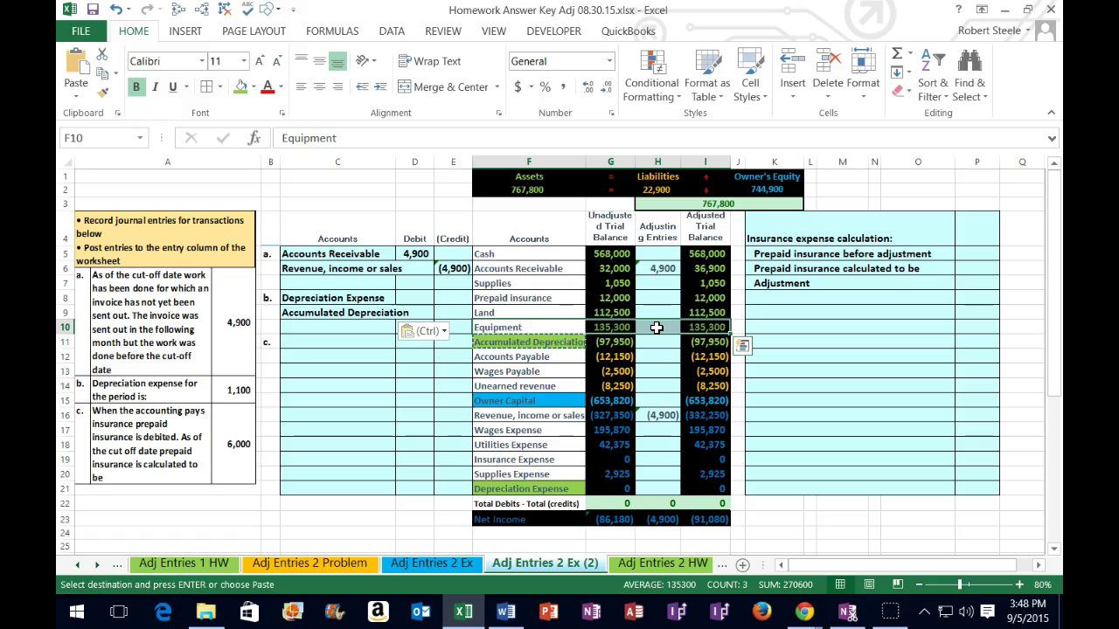
click(713, 326)
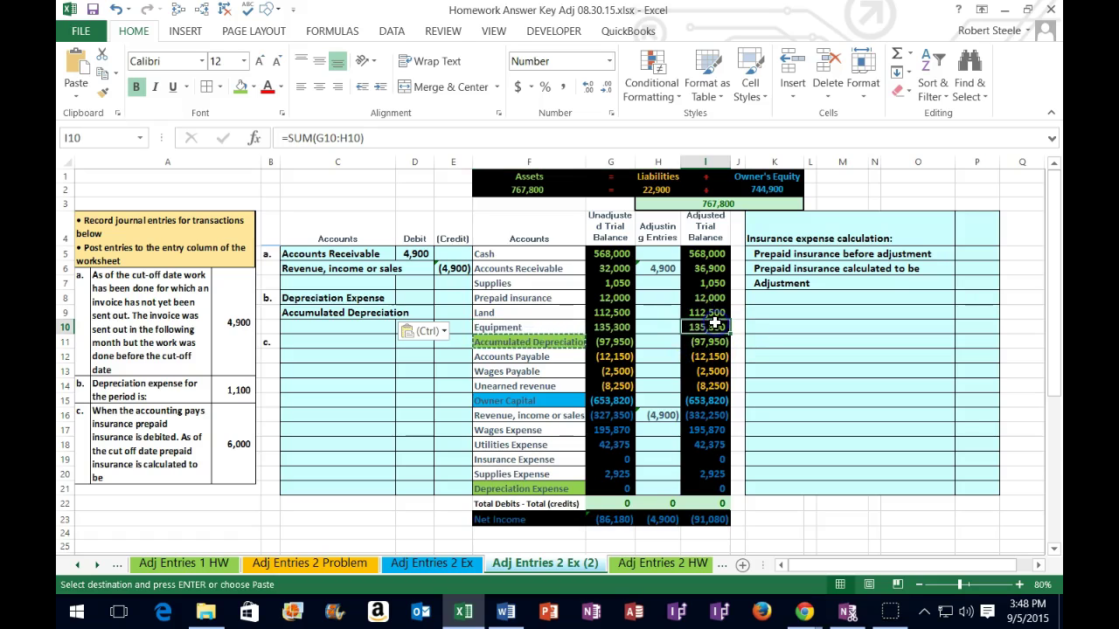
click(711, 341)
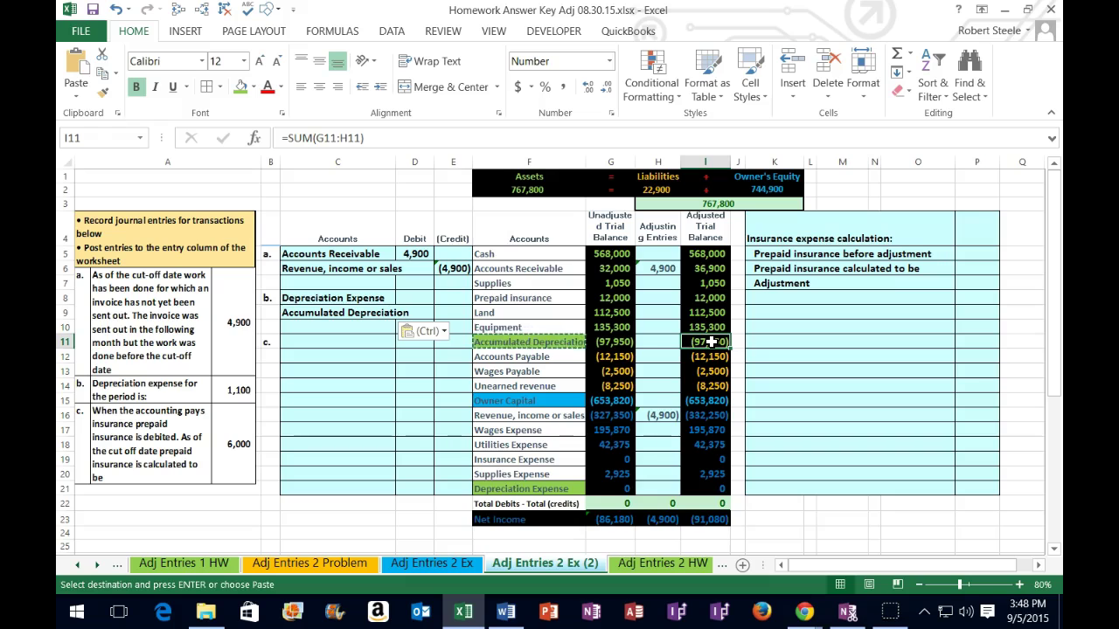
click(706, 328)
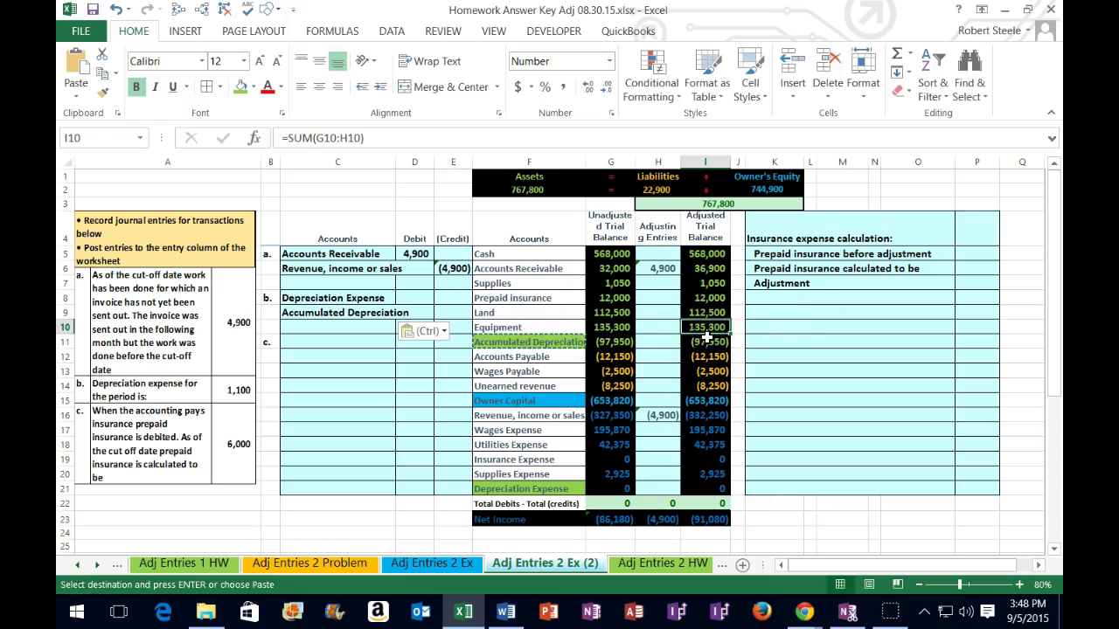
click(707, 342)
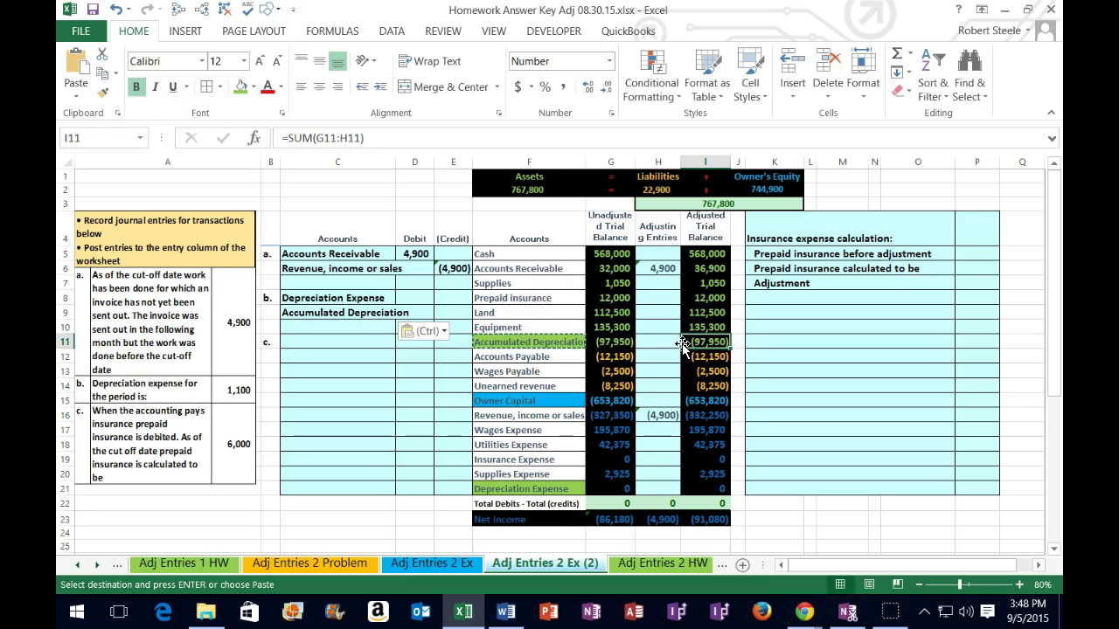
click(700, 327)
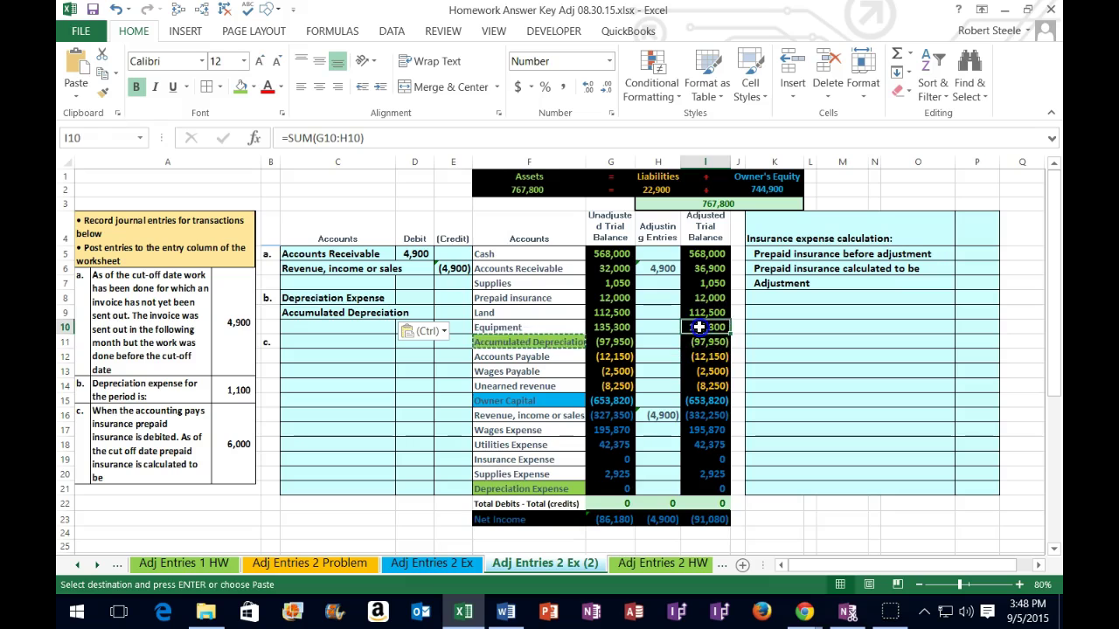
drag(699, 327, 705, 342)
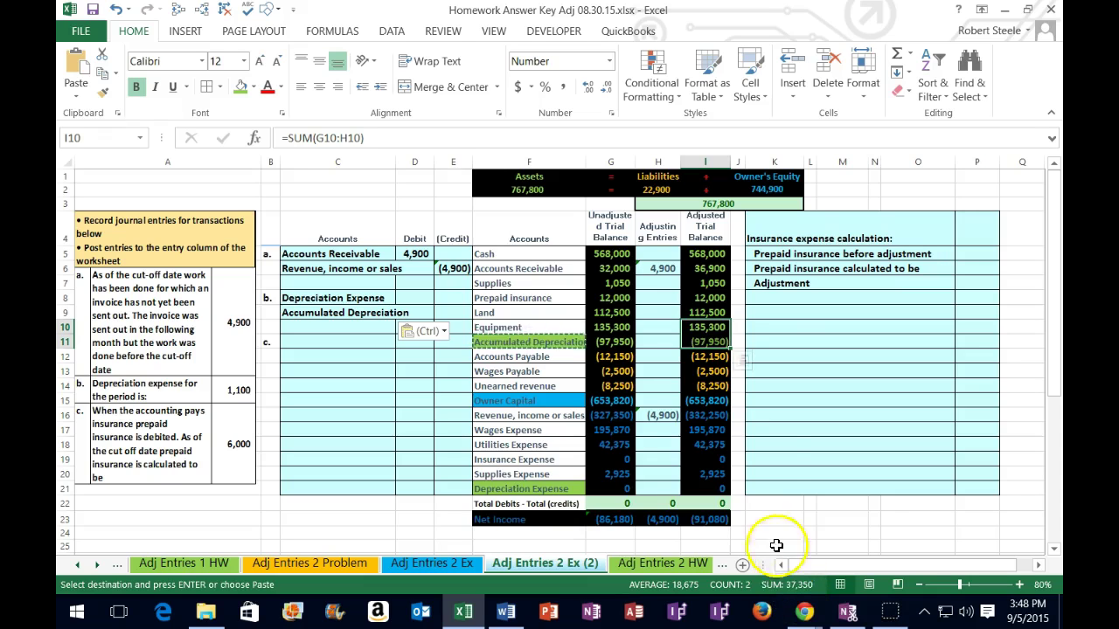
drag(673, 350, 673, 350)
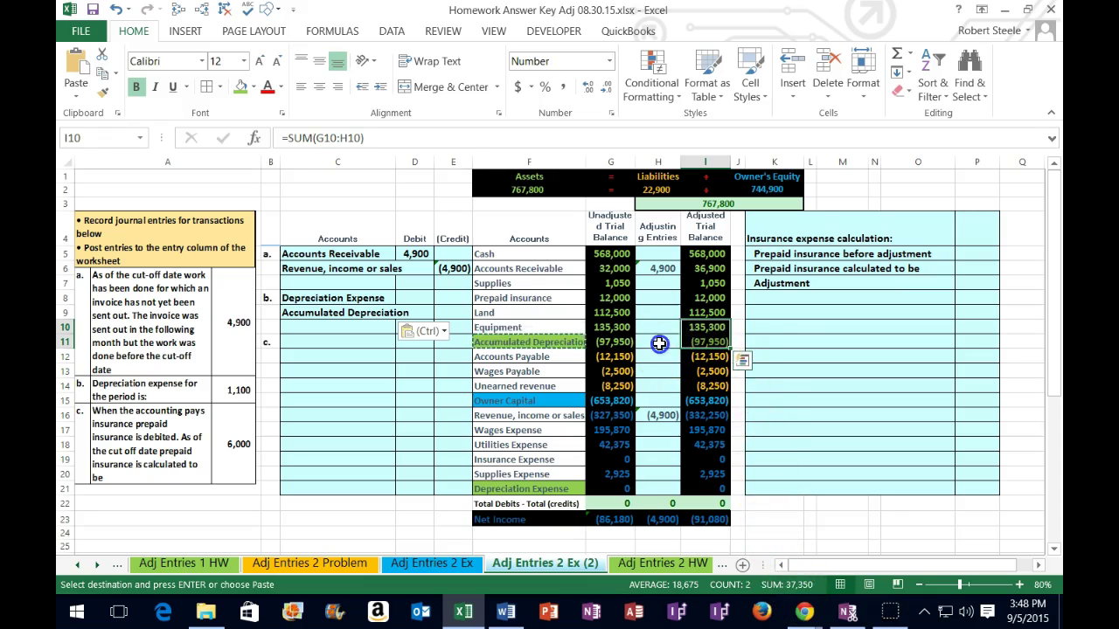
click(659, 344)
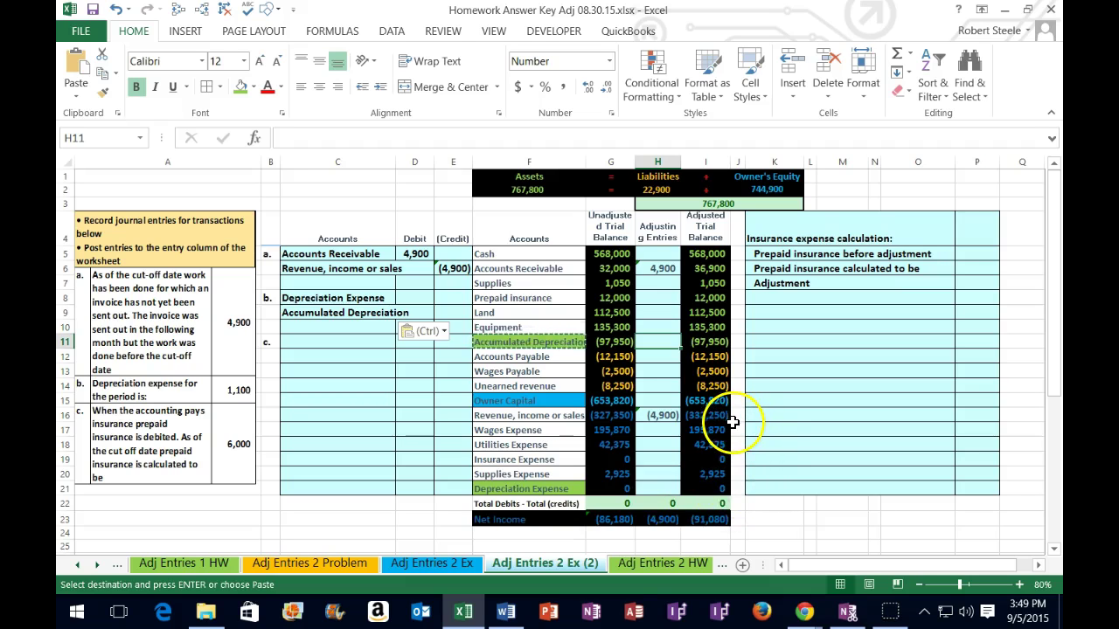
- Record entry b: debit Depreciation Expense 1100 in D8 and credit Accumulated Depreciation in E9 with the negative of D8
click(415, 299)
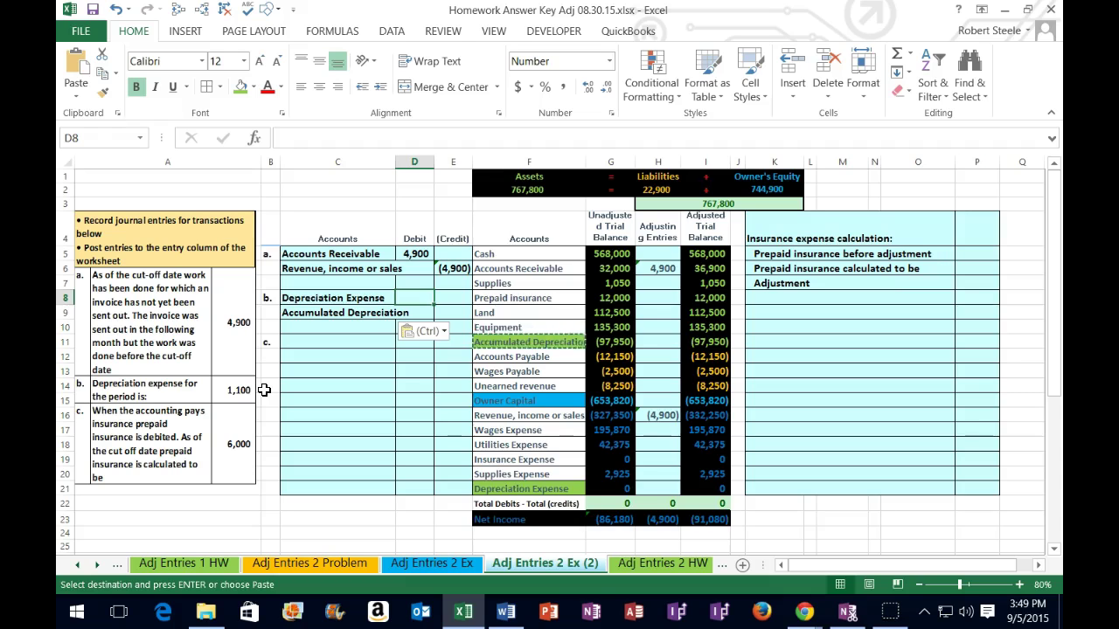
text(1100)
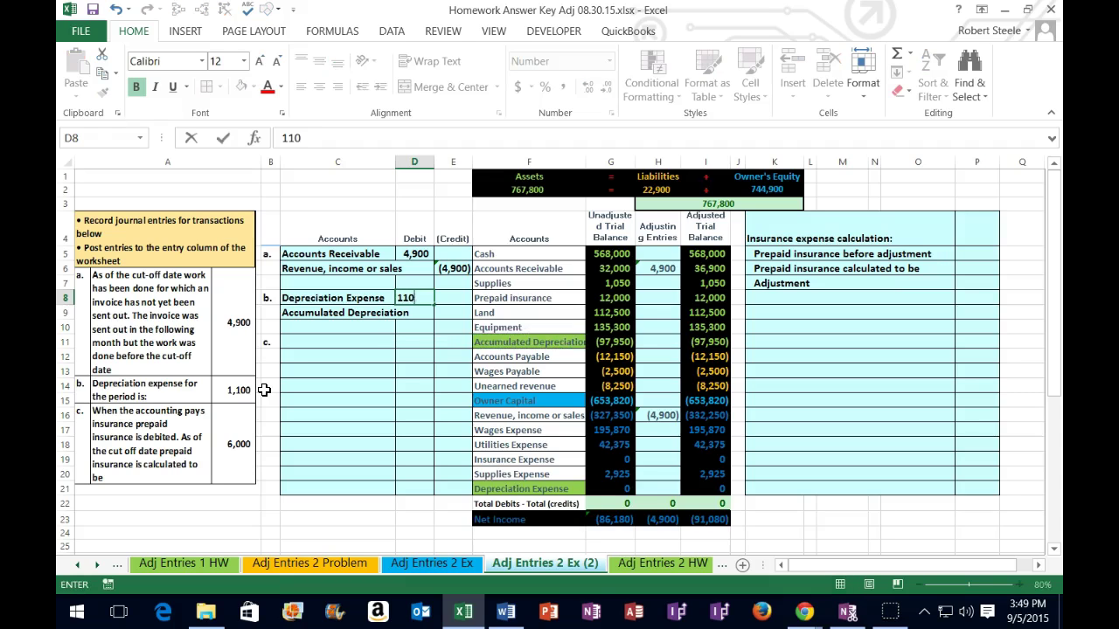
key(Return)
key(Right)
text(=-d8)
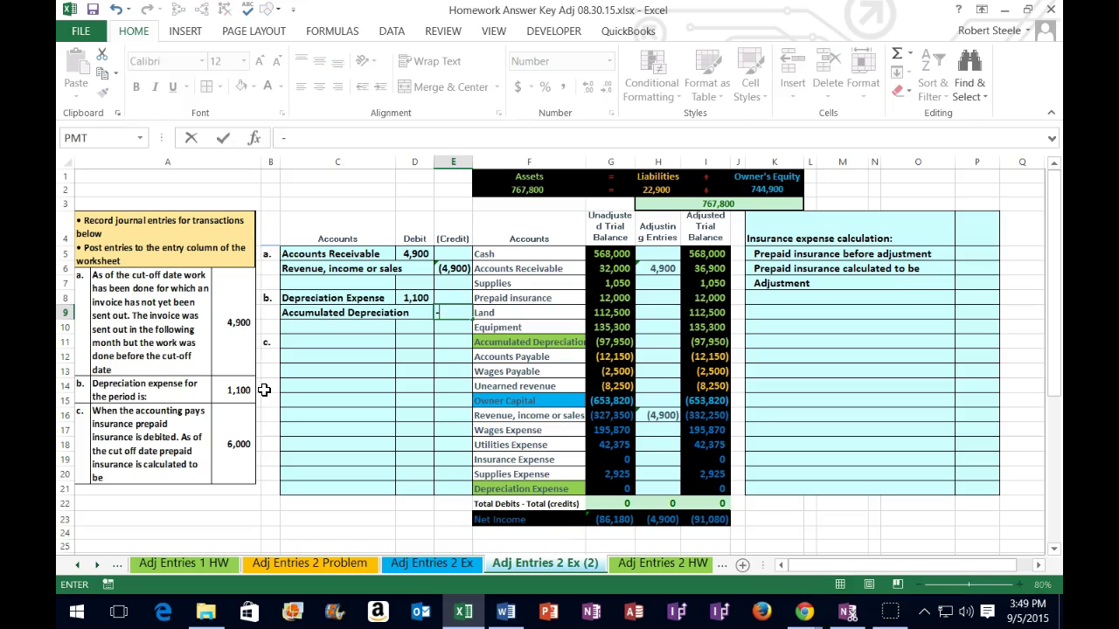
key(Return)
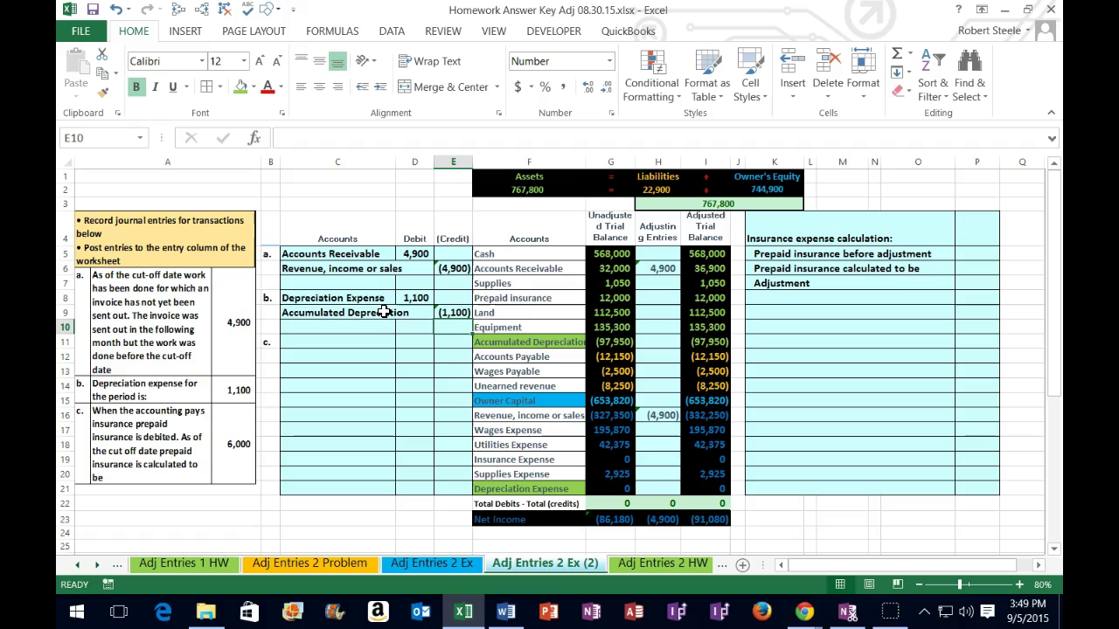
- Post the depreciation debit to the Depreciation Expense row's adjusting entry in H21 with the formula =D8
click(654, 487)
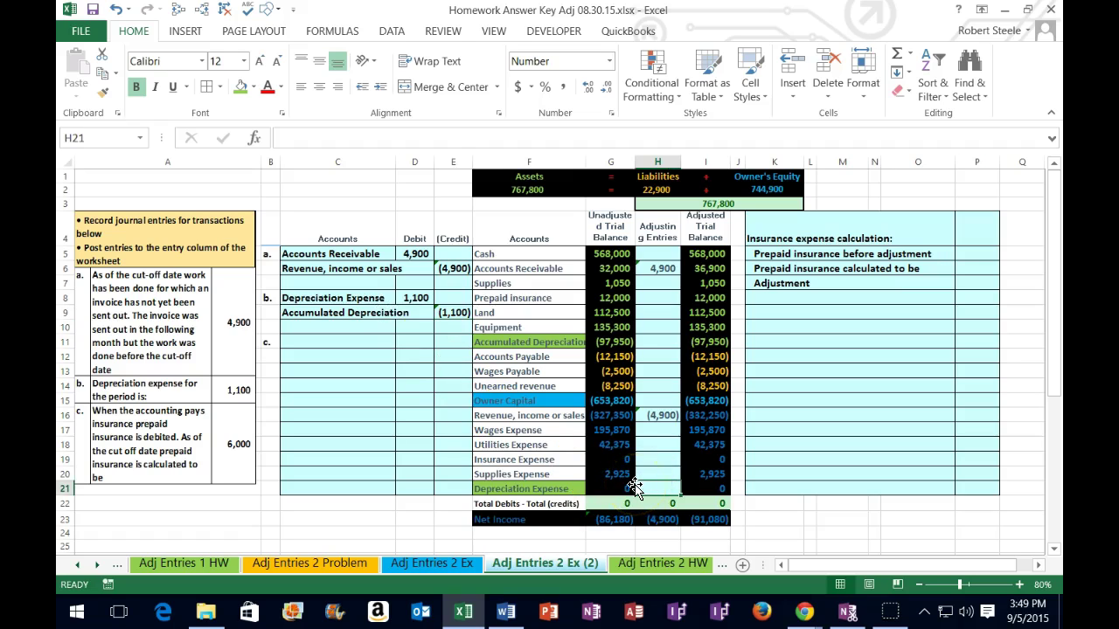
text(=)
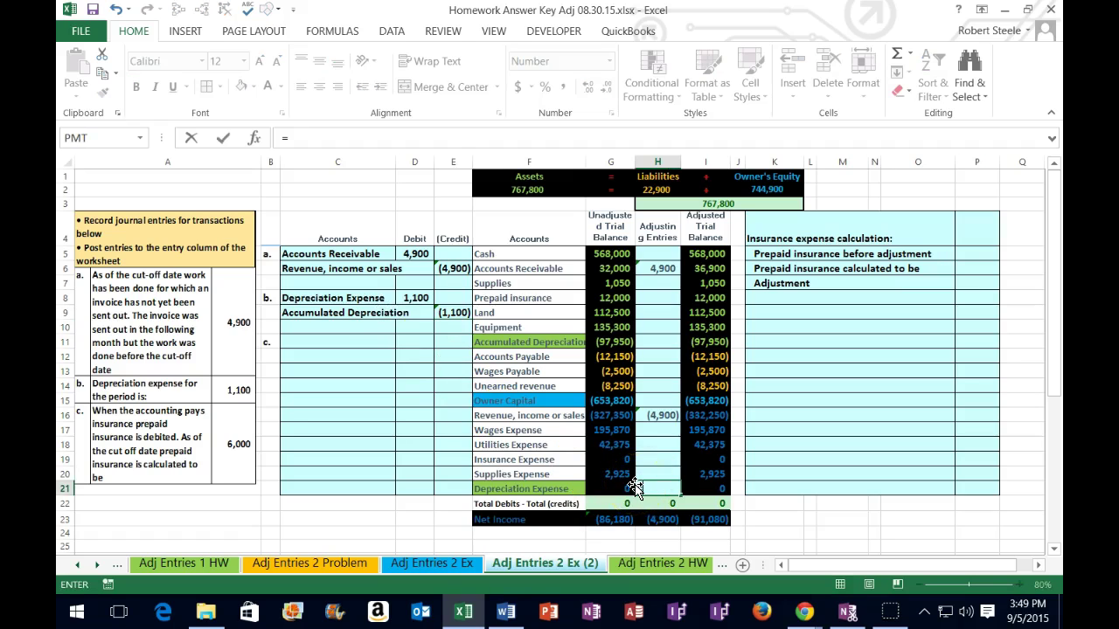
click(413, 297)
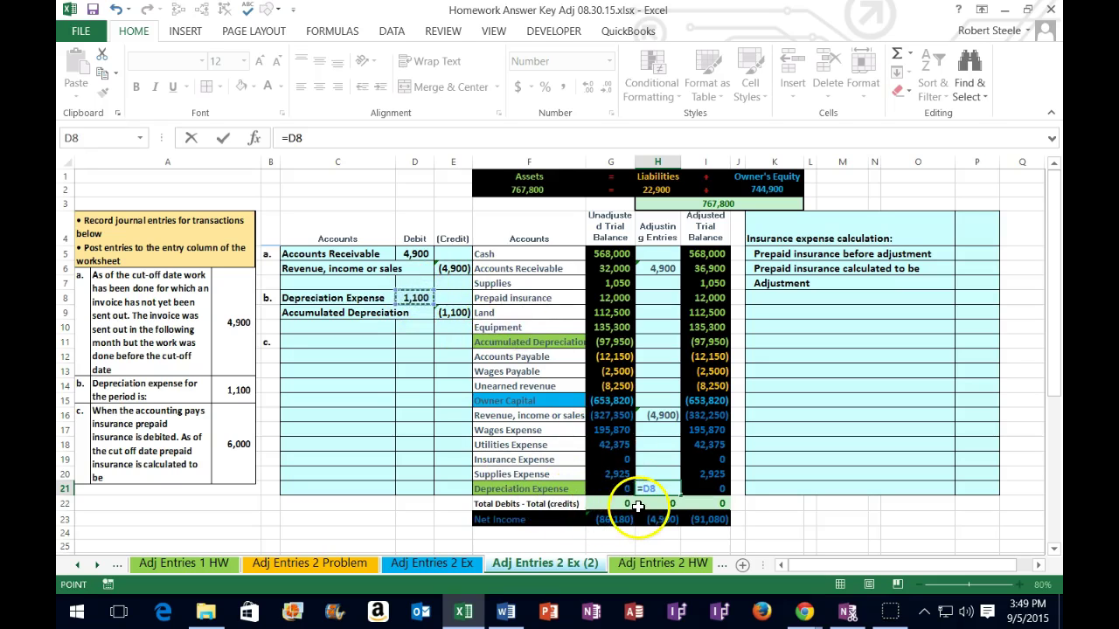
key(ctrl+Return)
key(Return)
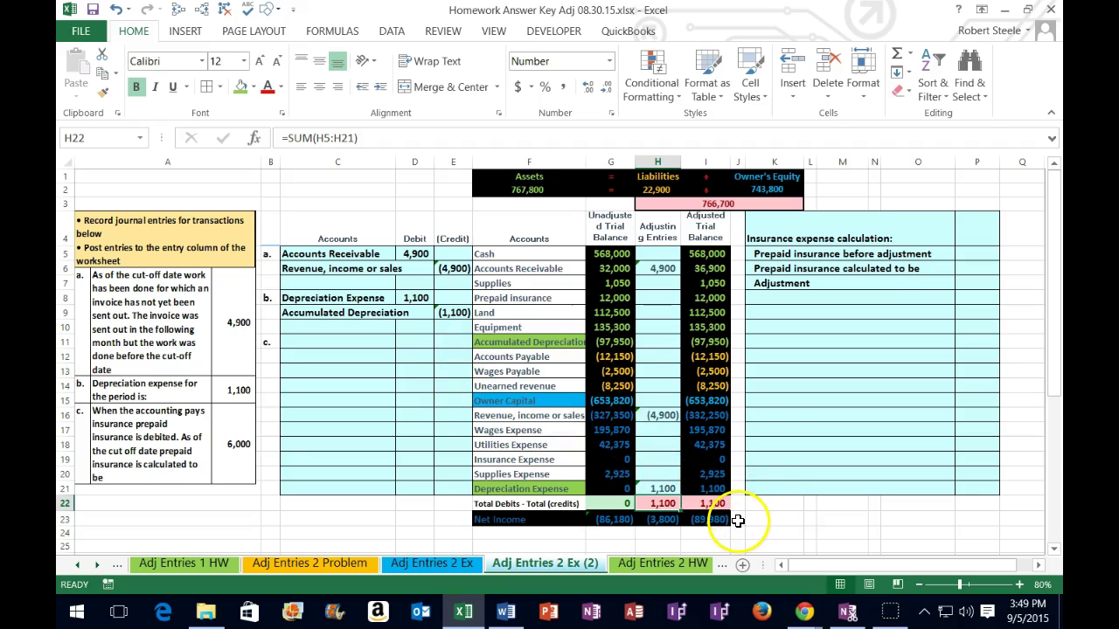
- Post the credit to the Accumulated Depreciation row's adjusting entry in H11 with the formula =E9
click(649, 344)
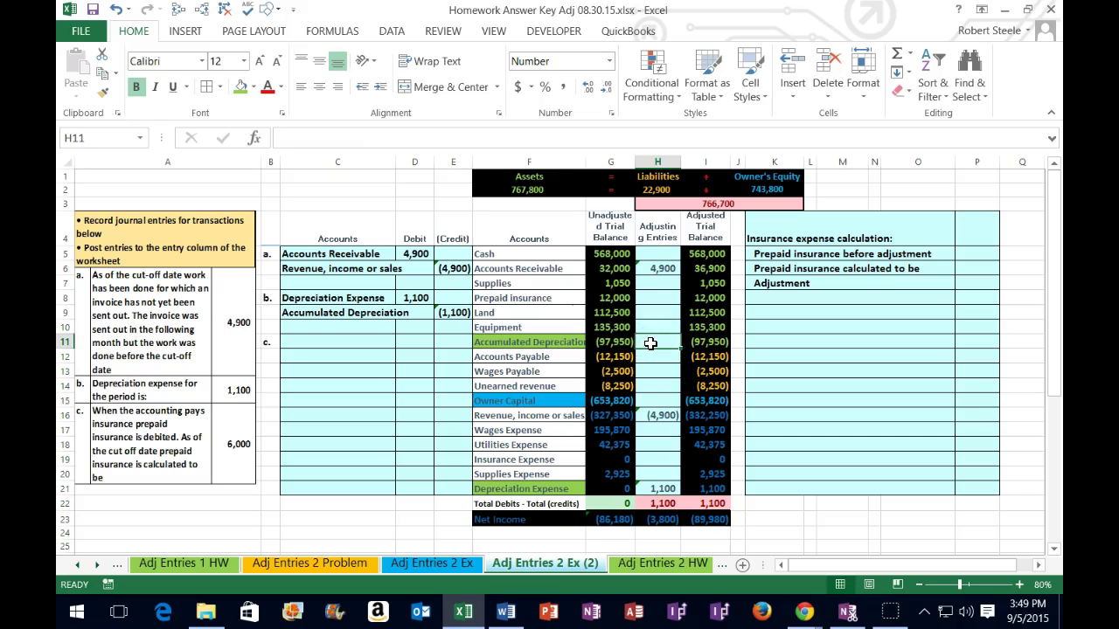
text(=)
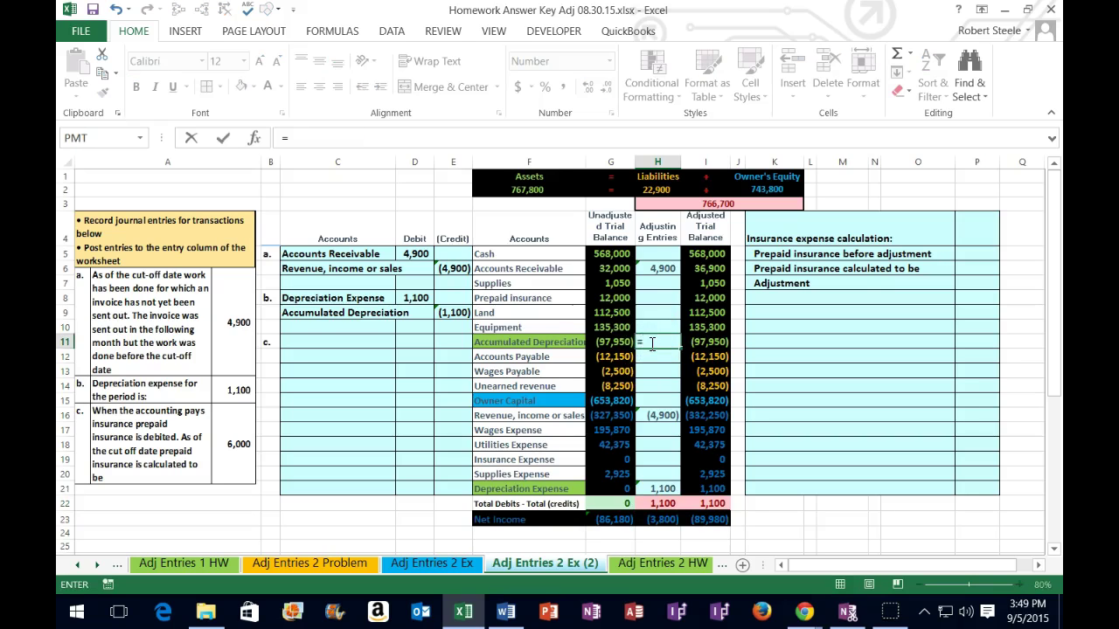
click(454, 312)
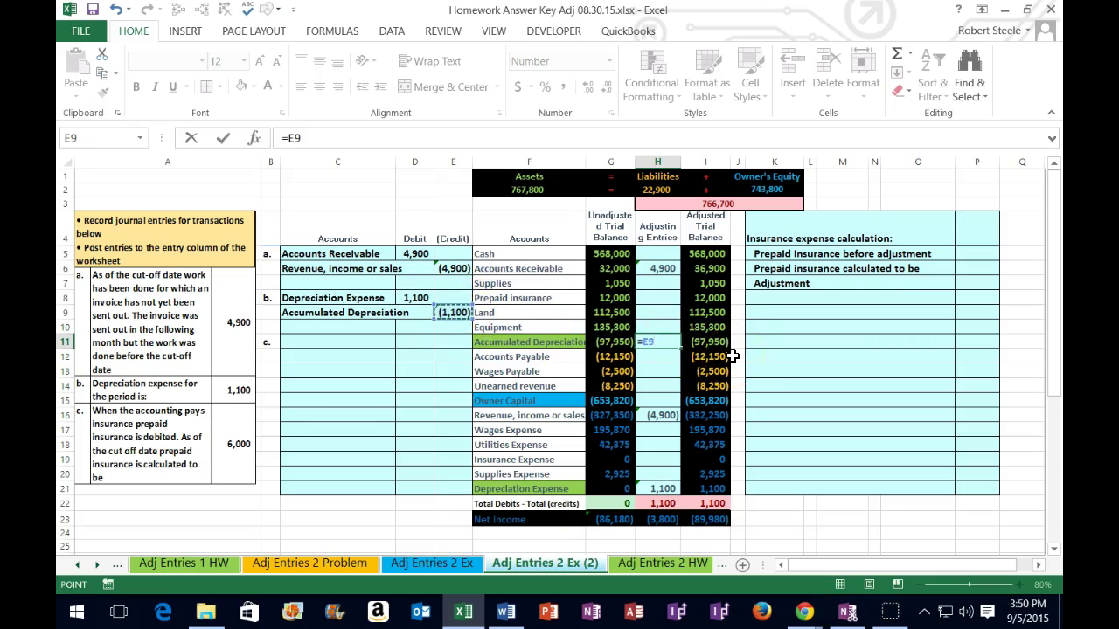
key(Return)
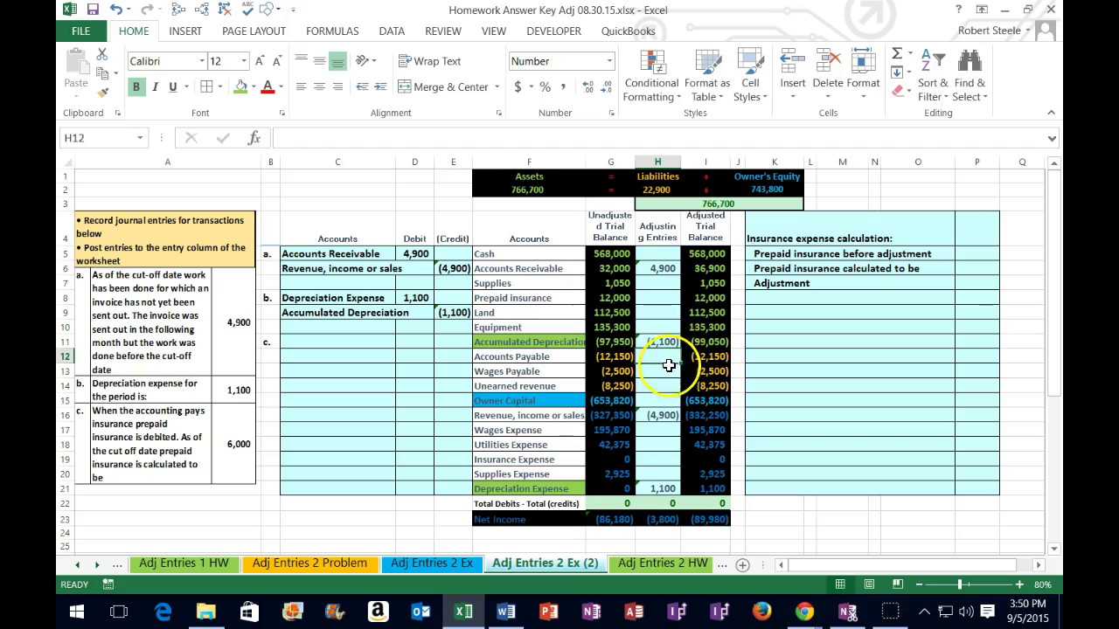
- Compare the sum of Equipment and Accumulated Depreciation in the unadjusted column with that in the adjusted column
click(713, 327)
drag(713, 327, 714, 342)
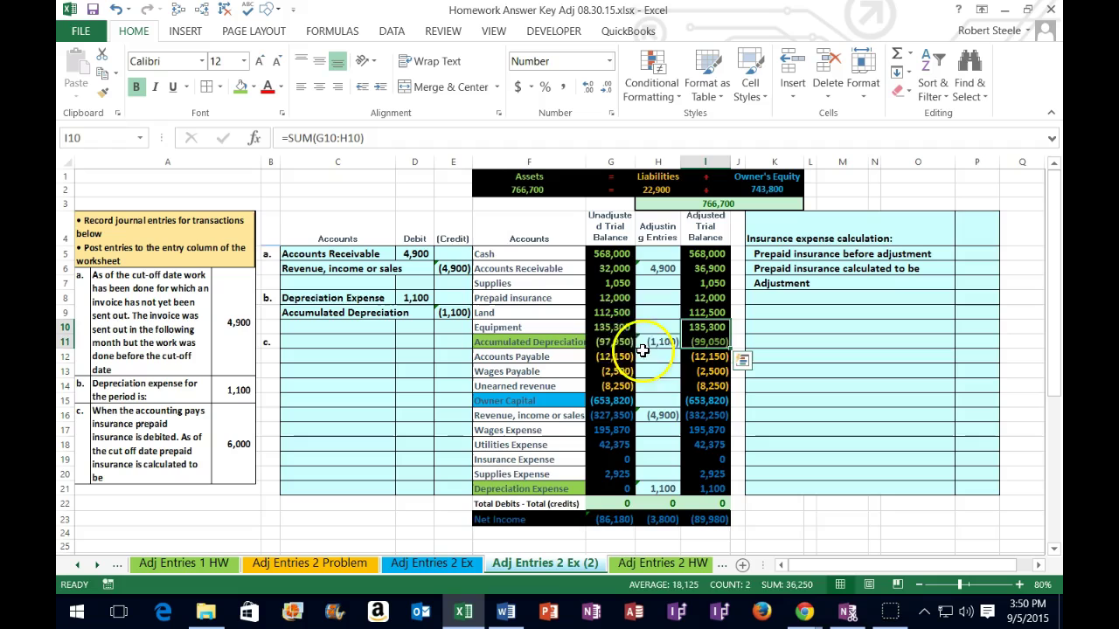
drag(612, 327, 612, 357)
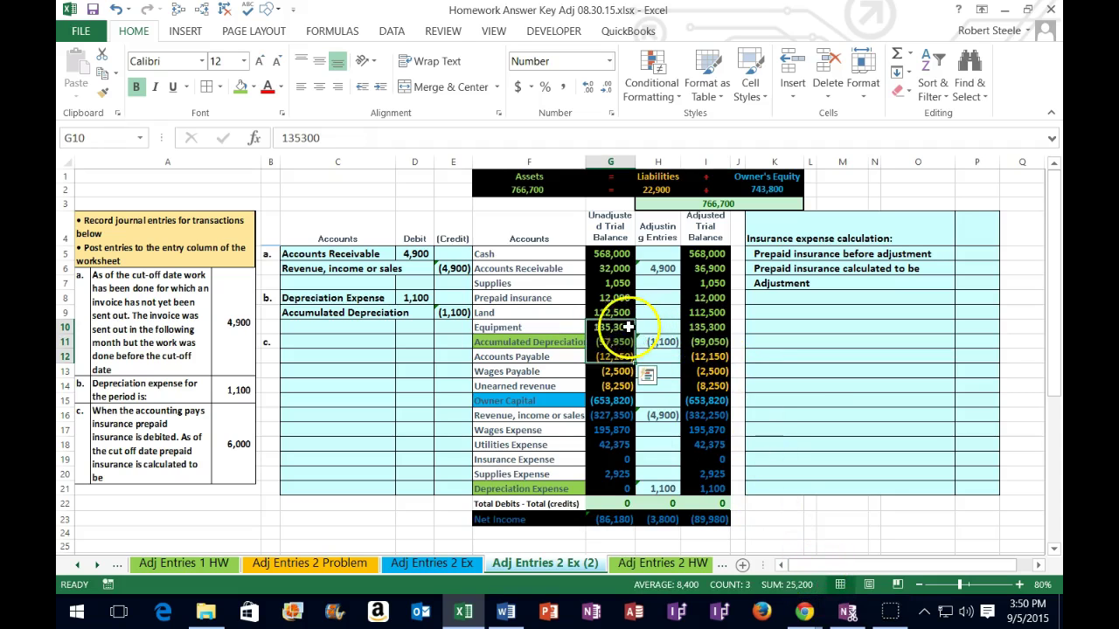
drag(628, 327, 622, 342)
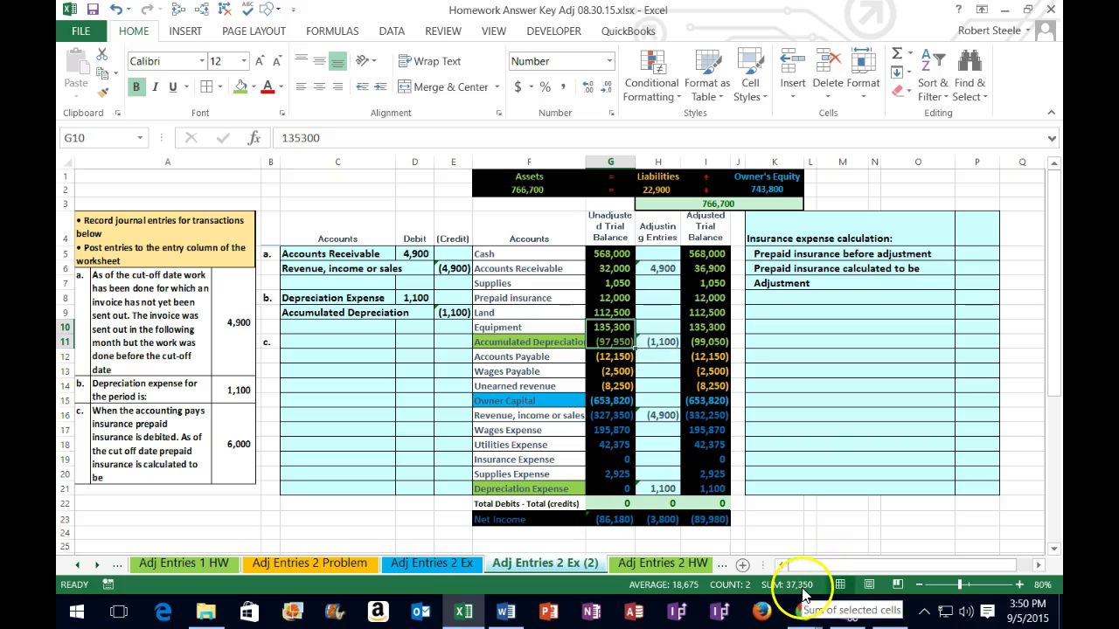
drag(704, 327, 705, 342)
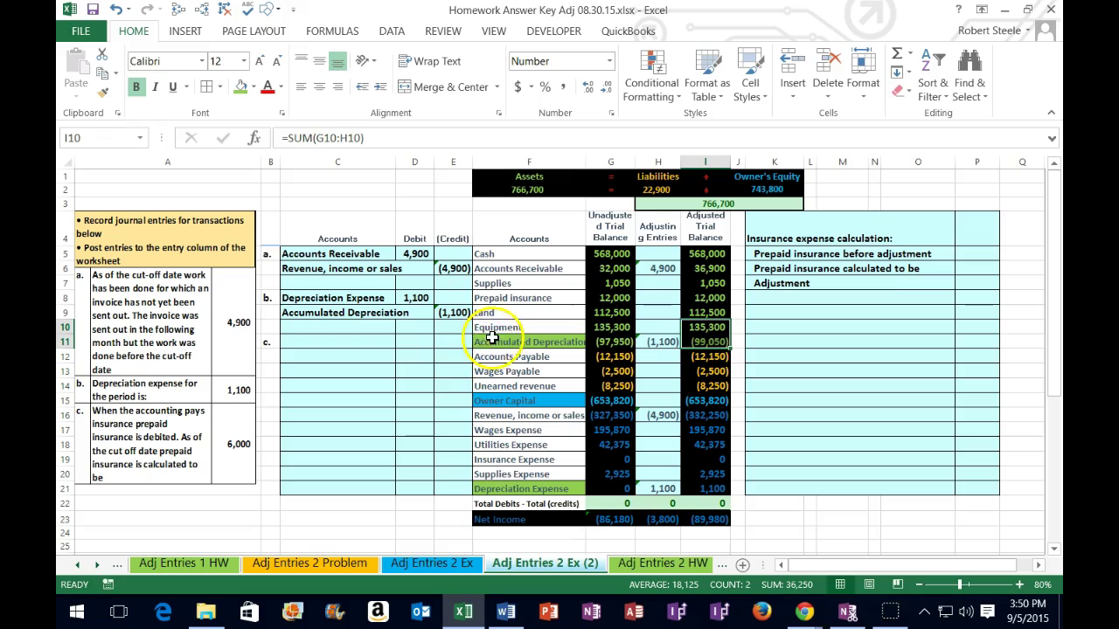
- Remove the green fill from the Accumulated Depreciation and Depreciation Expense account names in F11 and F21
right_click(486, 342)
click(574, 220)
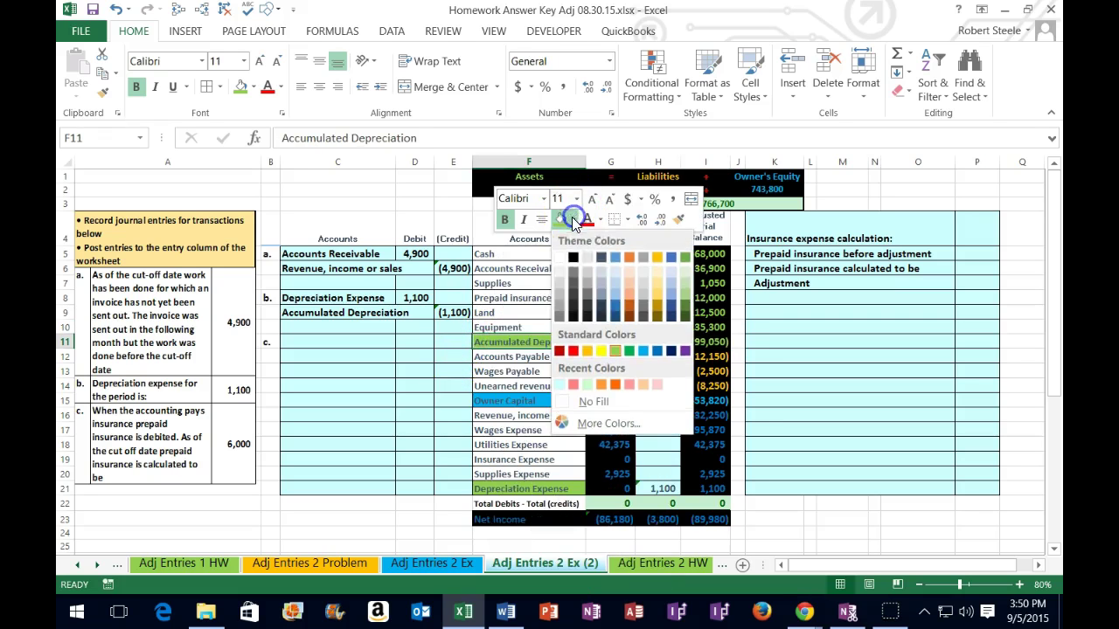
click(603, 460)
right_click(545, 490)
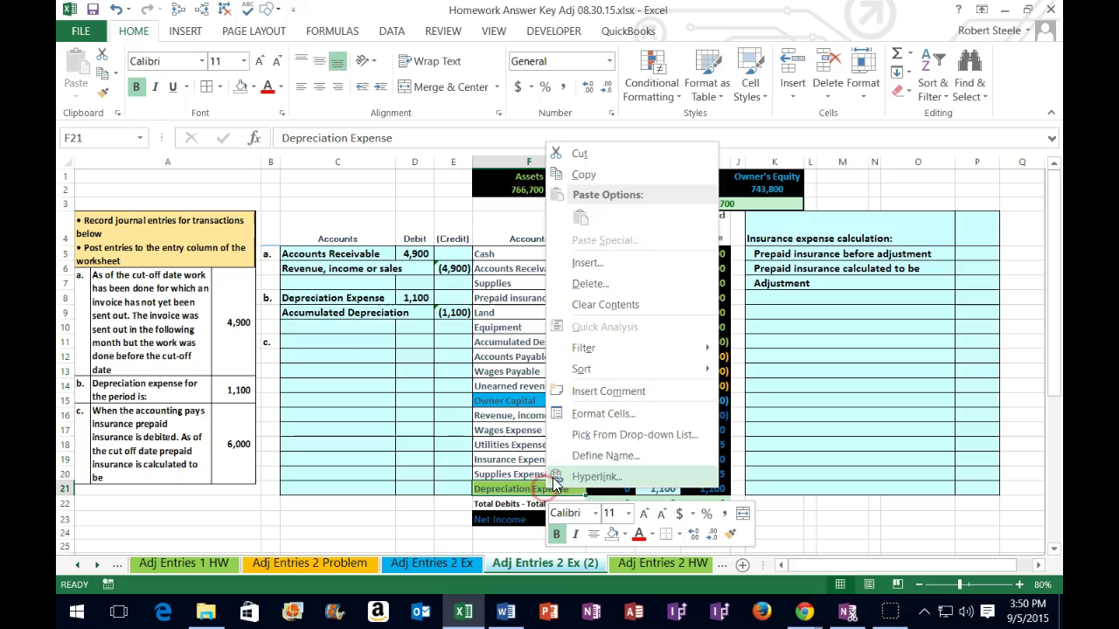
click(612, 533)
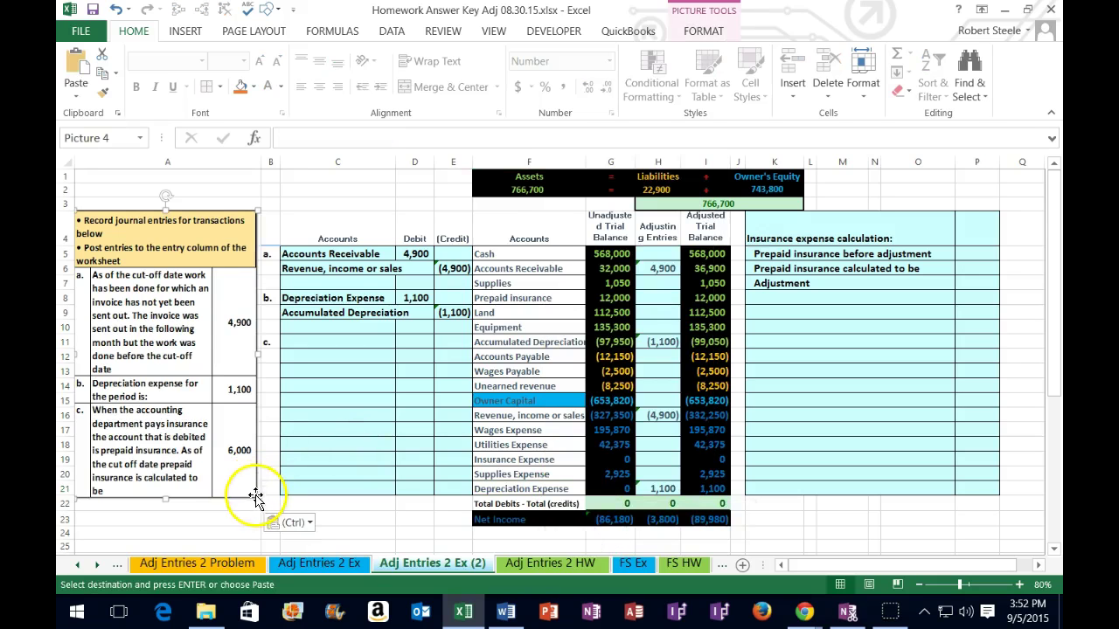
- Enlarge the transaction instructions picture slightly from its corner
drag(257, 495, 259, 500)
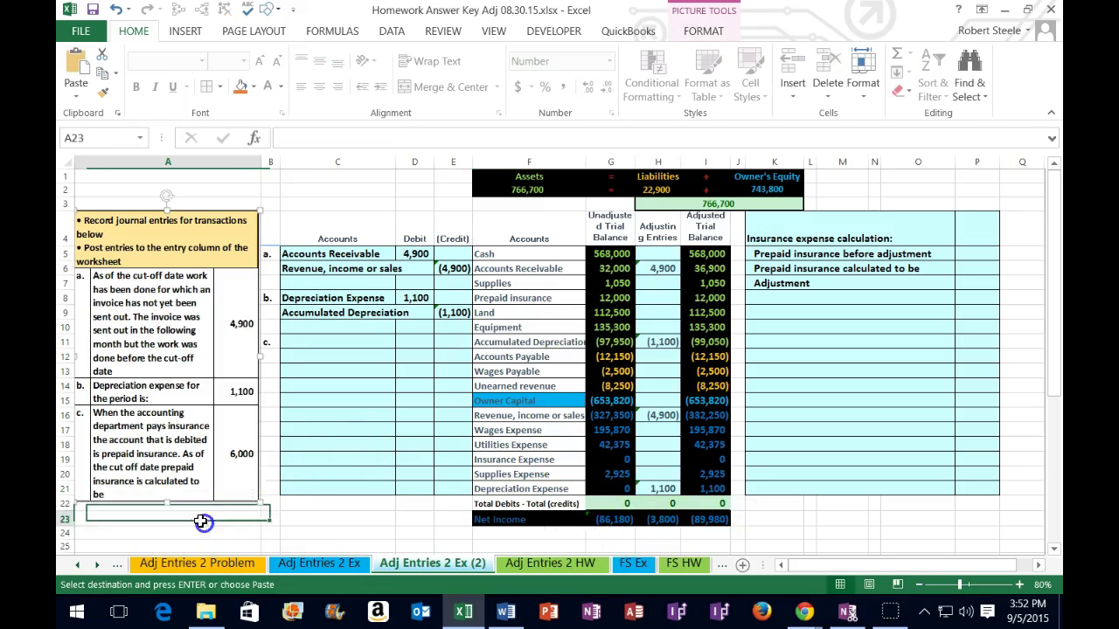
click(166, 518)
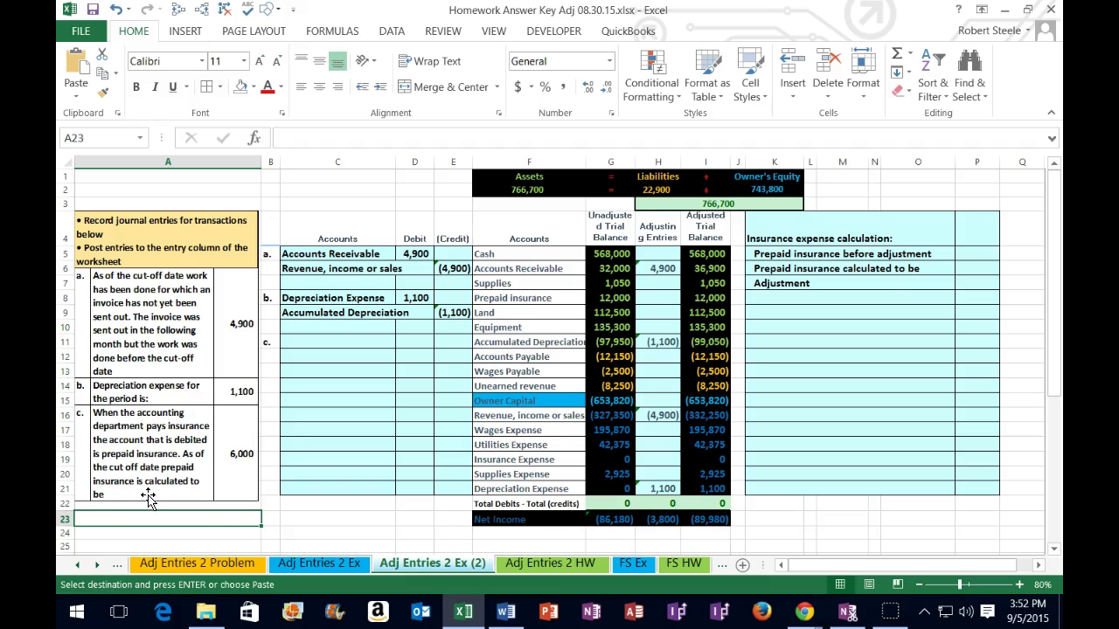
click(222, 499)
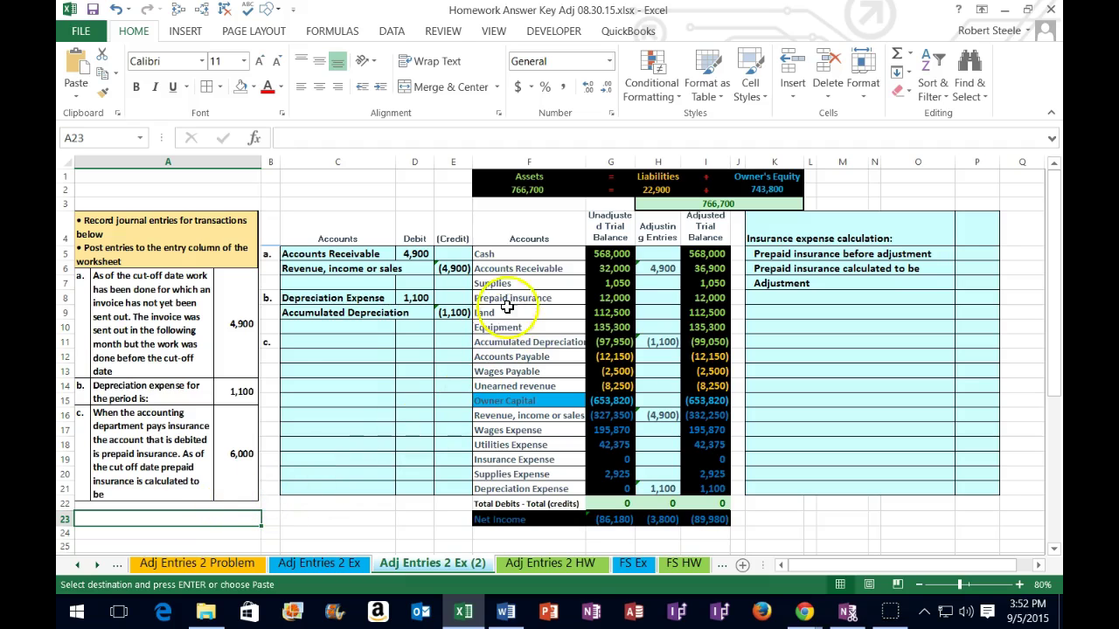
- Highlight the Prepaid insurance account name in F8 with a light green fill
drag(513, 271, 512, 382)
key(ctrl+v)
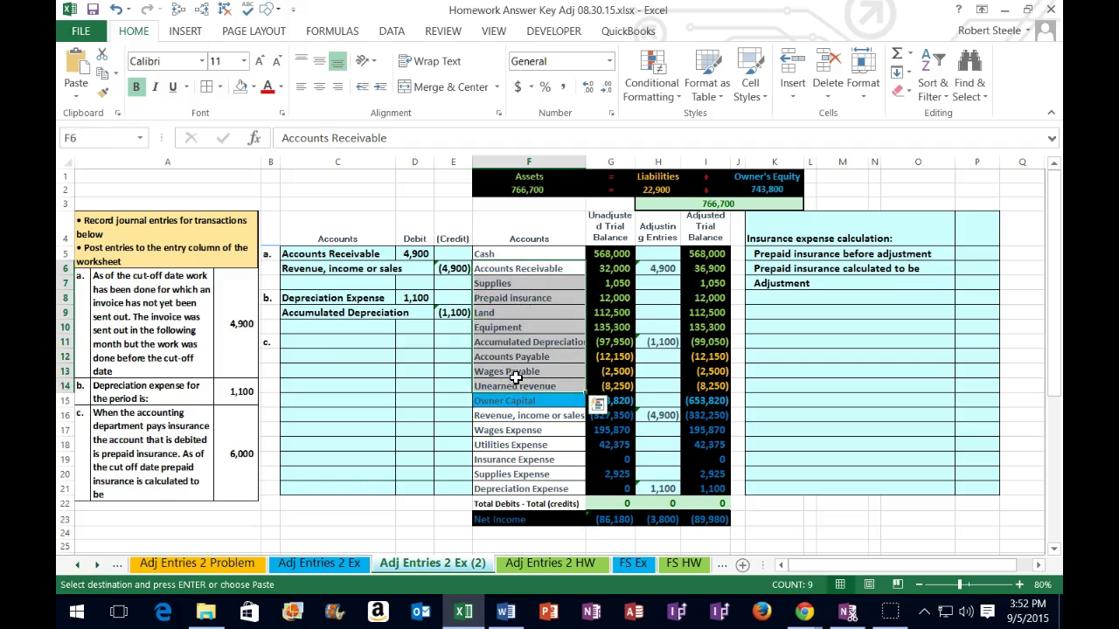
click(545, 298)
right_click(545, 298)
click(624, 219)
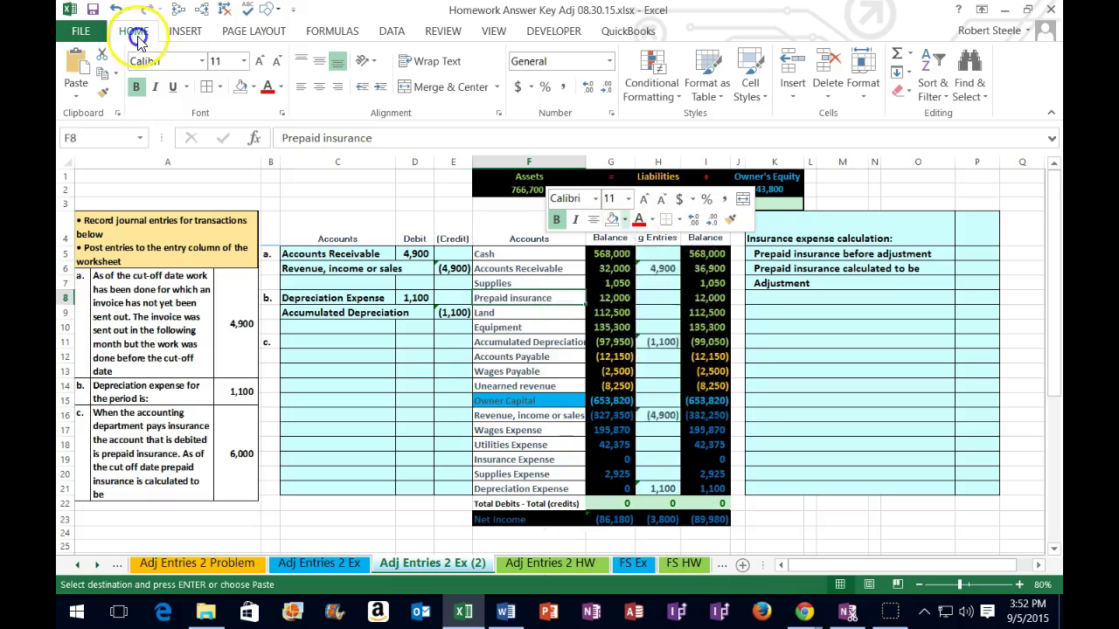
click(667, 350)
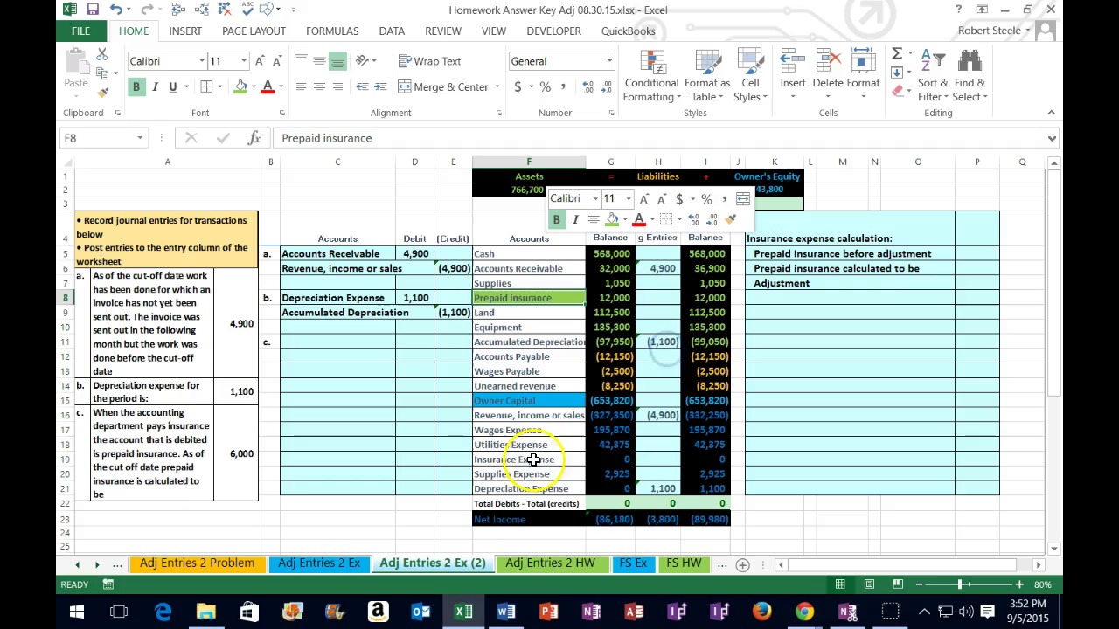
- Highlight the Insurance Expense account name in F19 with the same green fill as Prepaid insurance
click(517, 416)
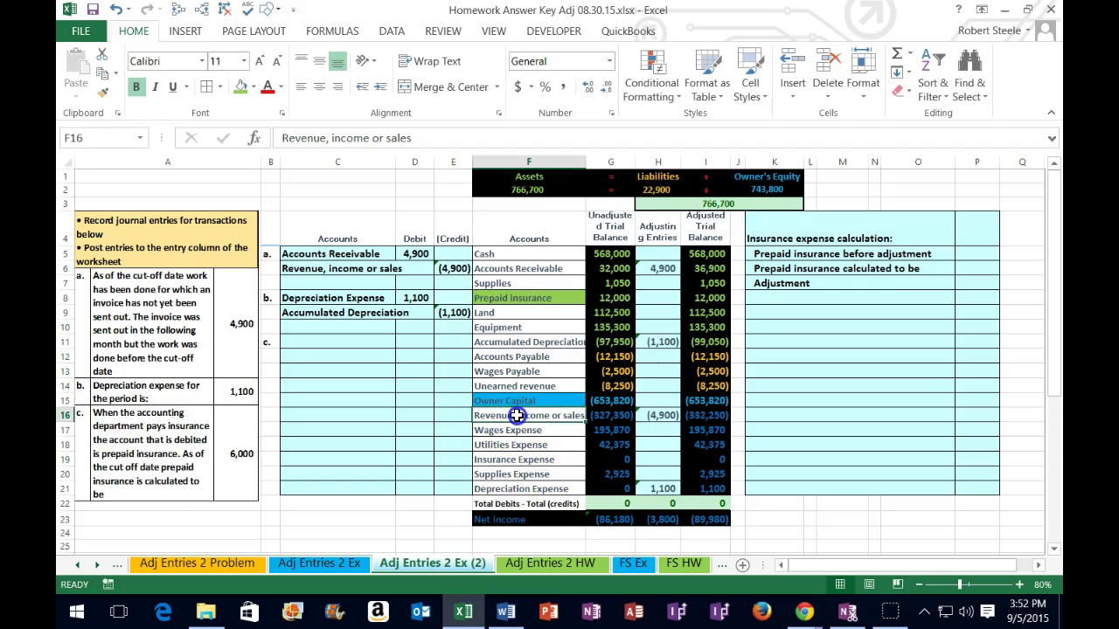
mouse_move(517, 417)
mouse_down()
mouse_move(516, 490)
mouse_move(526, 488)
mouse_up()
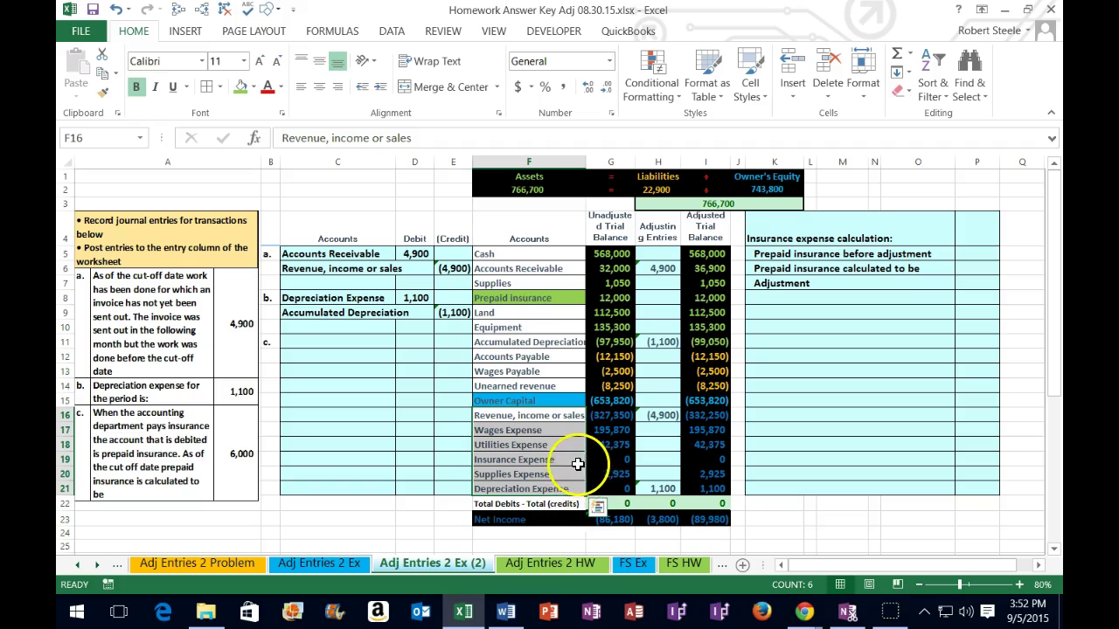
click(542, 461)
right_click(541, 461)
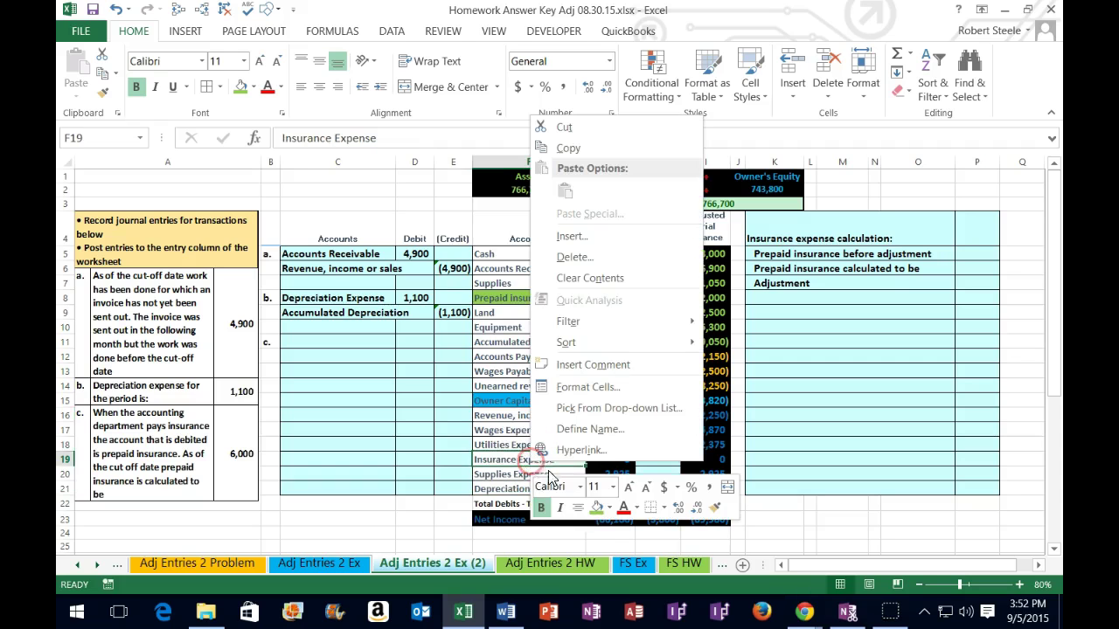
key(Escape)
- Copy the Insurance Expense account name from F19 and paste it as values into C11 as the first account of entry c
drag(512, 430, 705, 487)
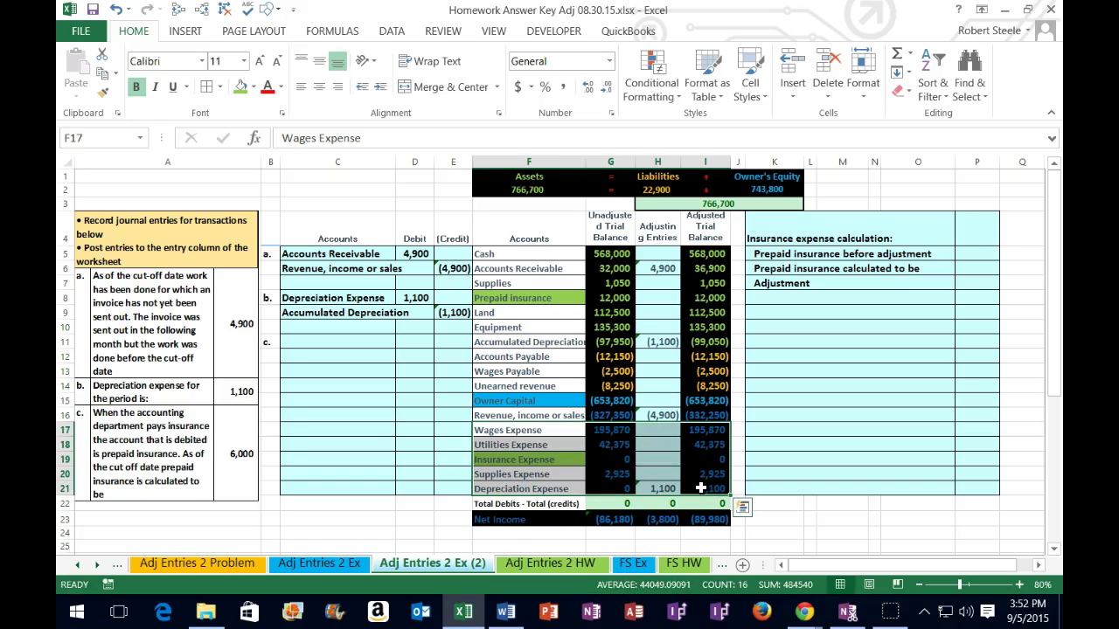
click(517, 459)
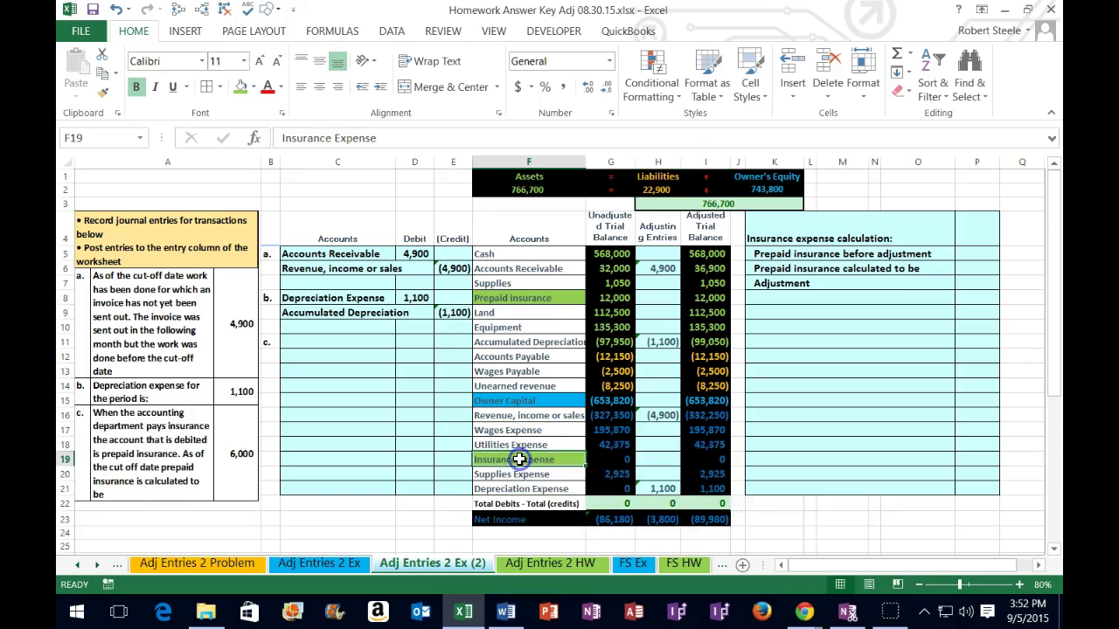
right_click(515, 459)
click(560, 146)
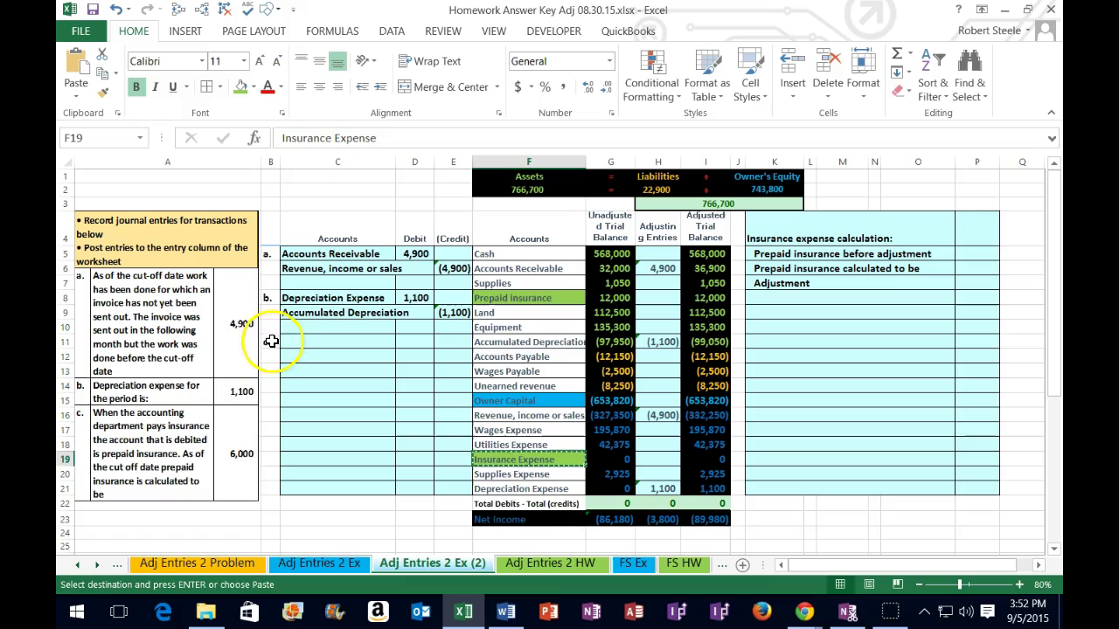
right_click(288, 341)
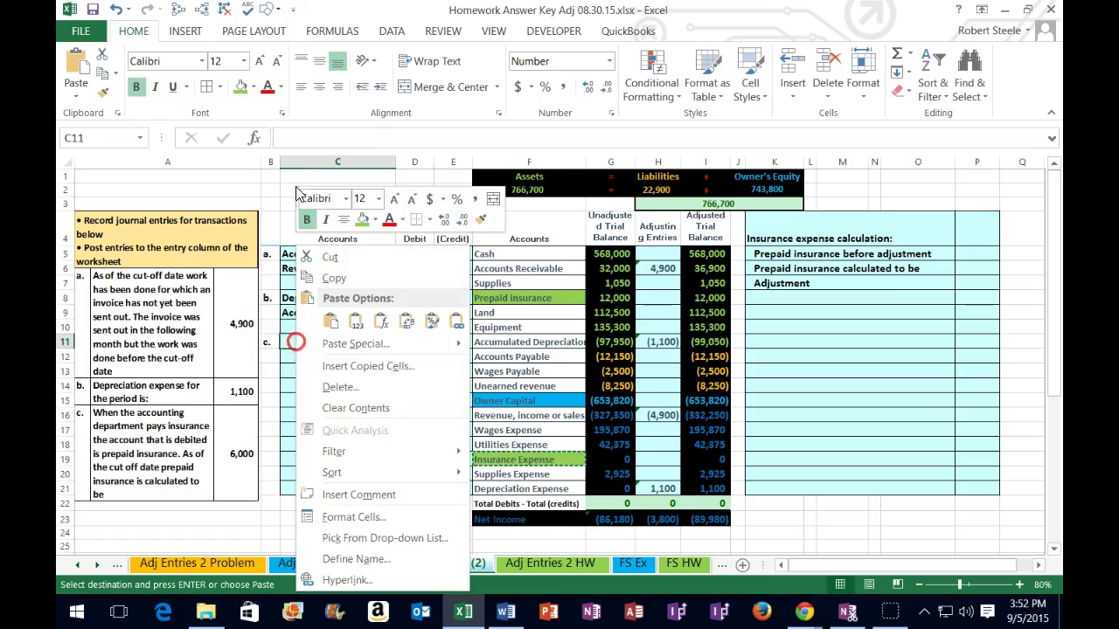
click(353, 322)
- Copy the Prepaid insurance account name from F8 and paste it as values into C12 below Insurance Expense
click(333, 356)
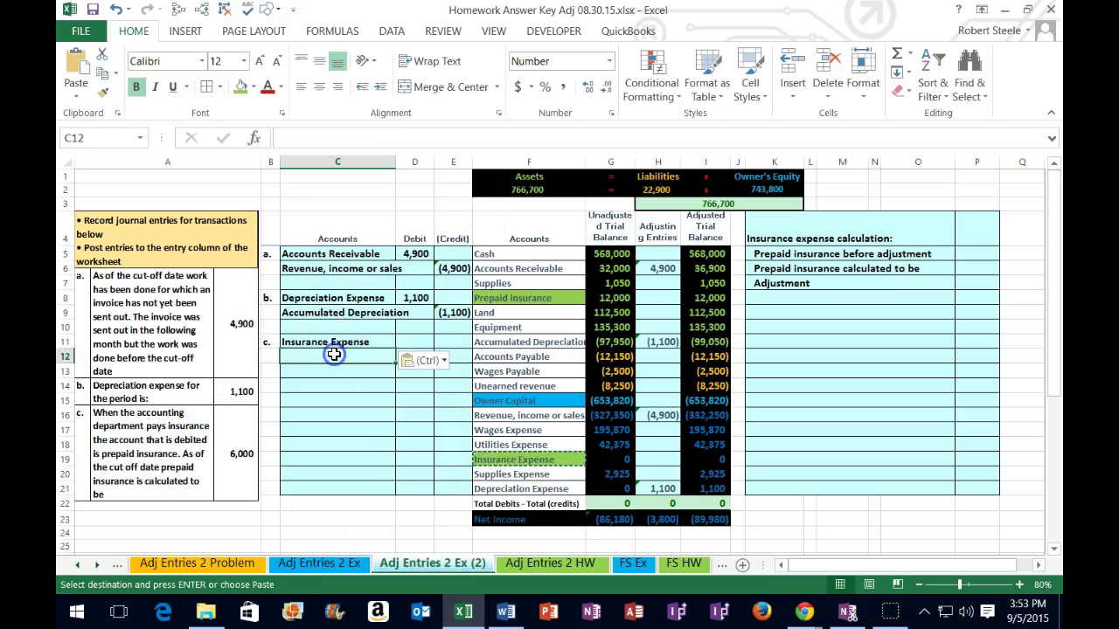
click(525, 298)
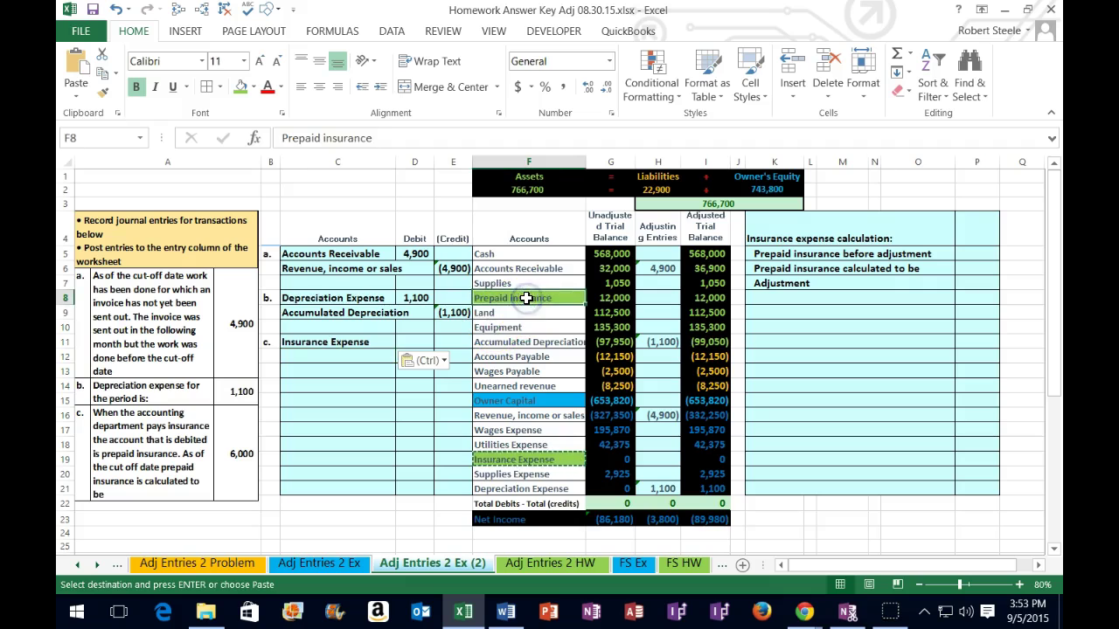
right_click(526, 298)
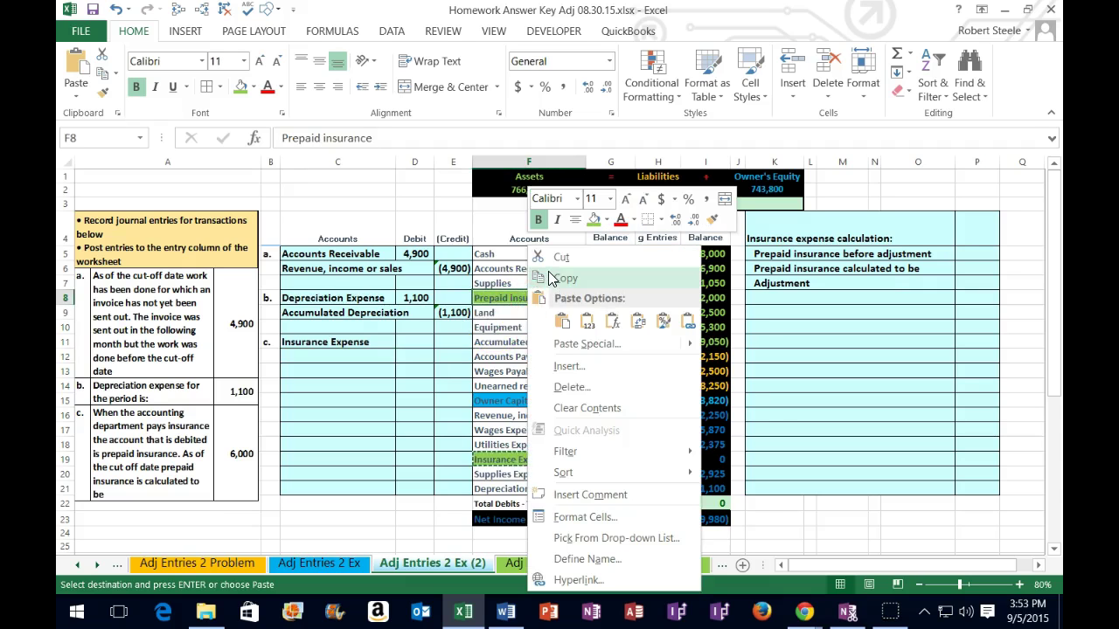
click(547, 270)
click(340, 356)
right_click(340, 356)
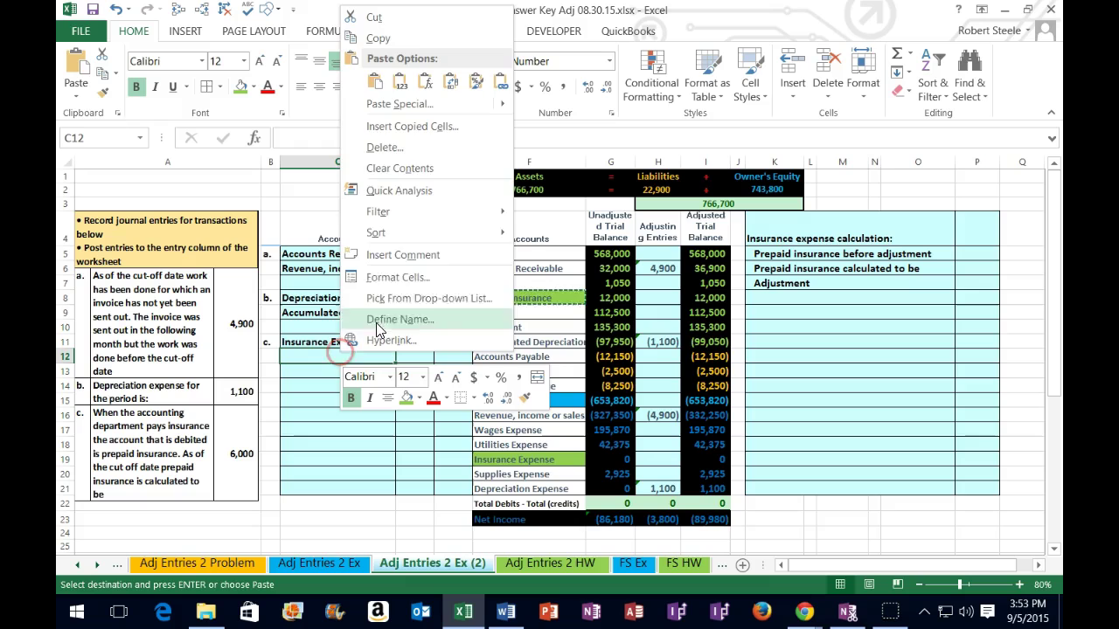
click(400, 80)
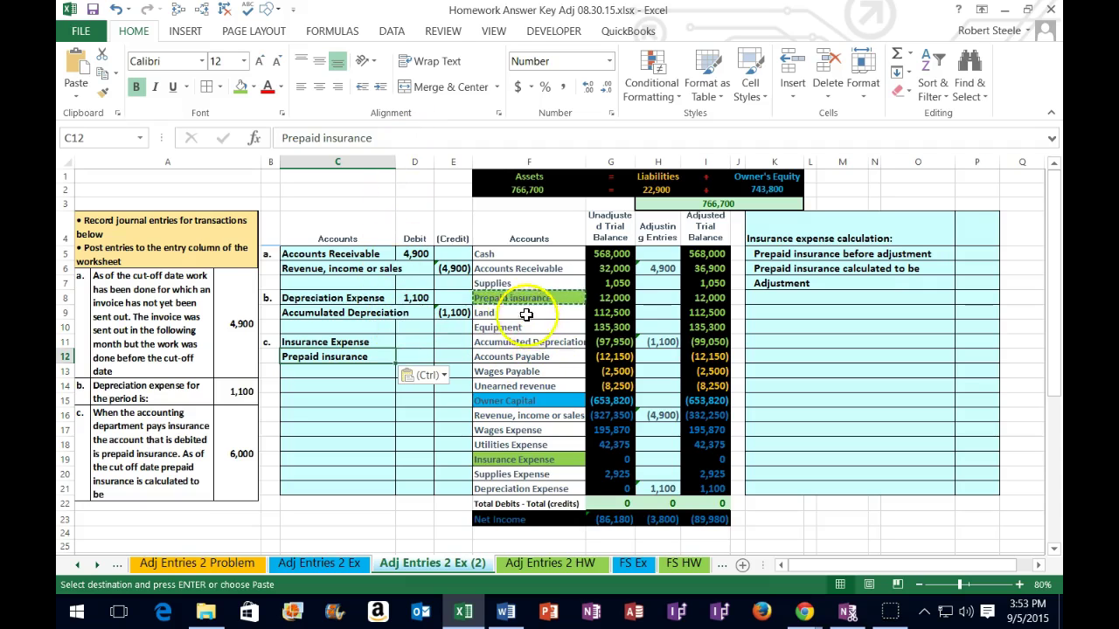
- Fill in the insurance expense calculation with 12,000 before adjustment in P5 and 6,000 calculated prepaid insurance in P6
drag(524, 299, 715, 303)
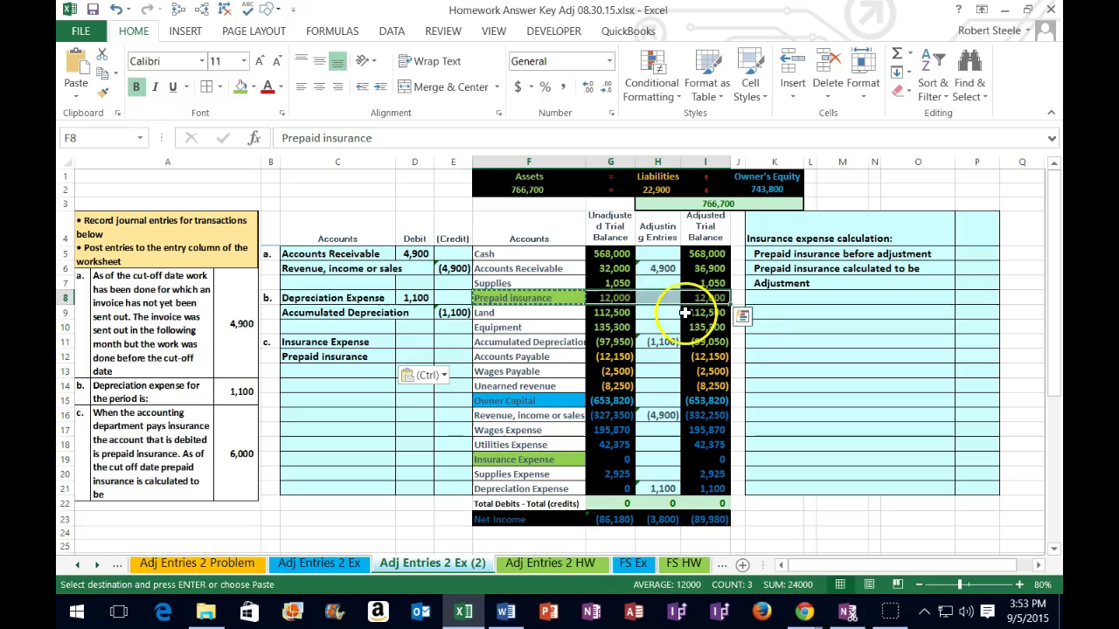
click(611, 297)
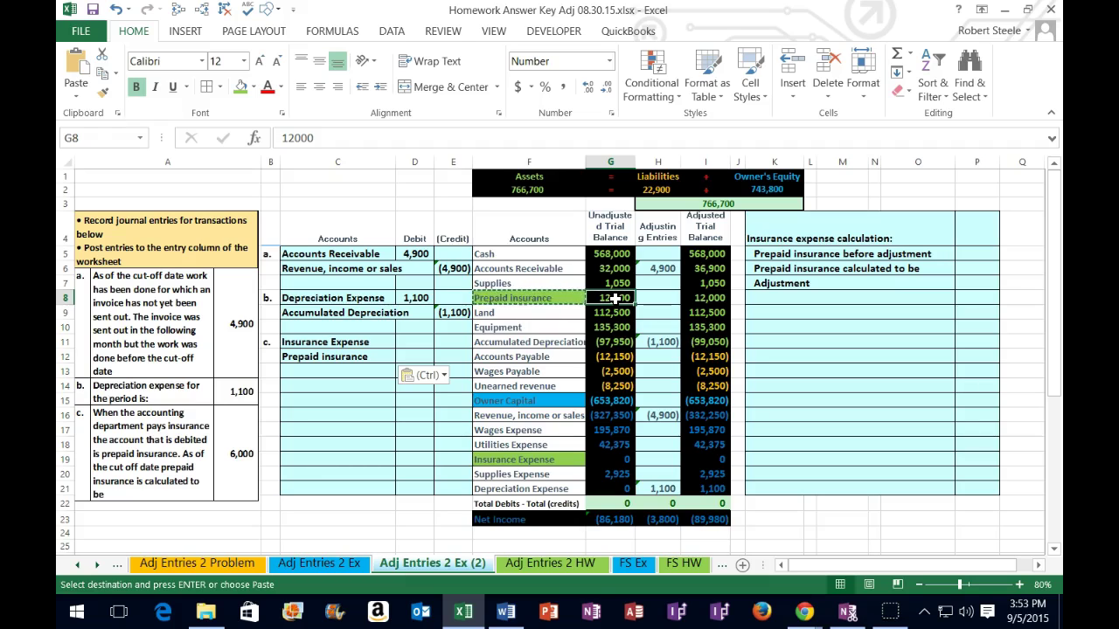
click(702, 298)
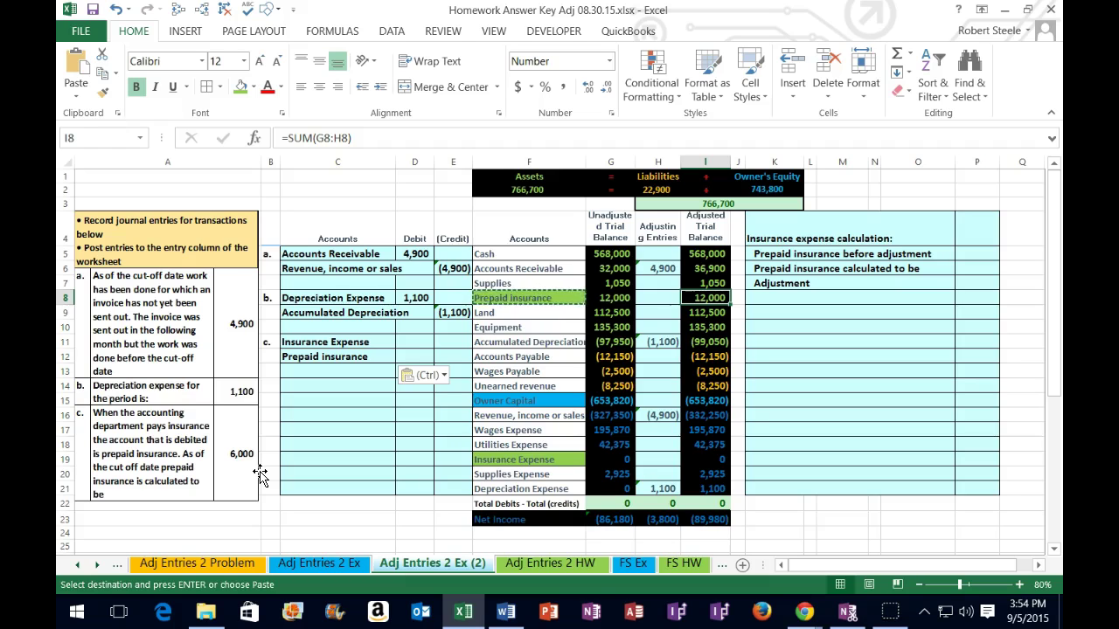
click(969, 261)
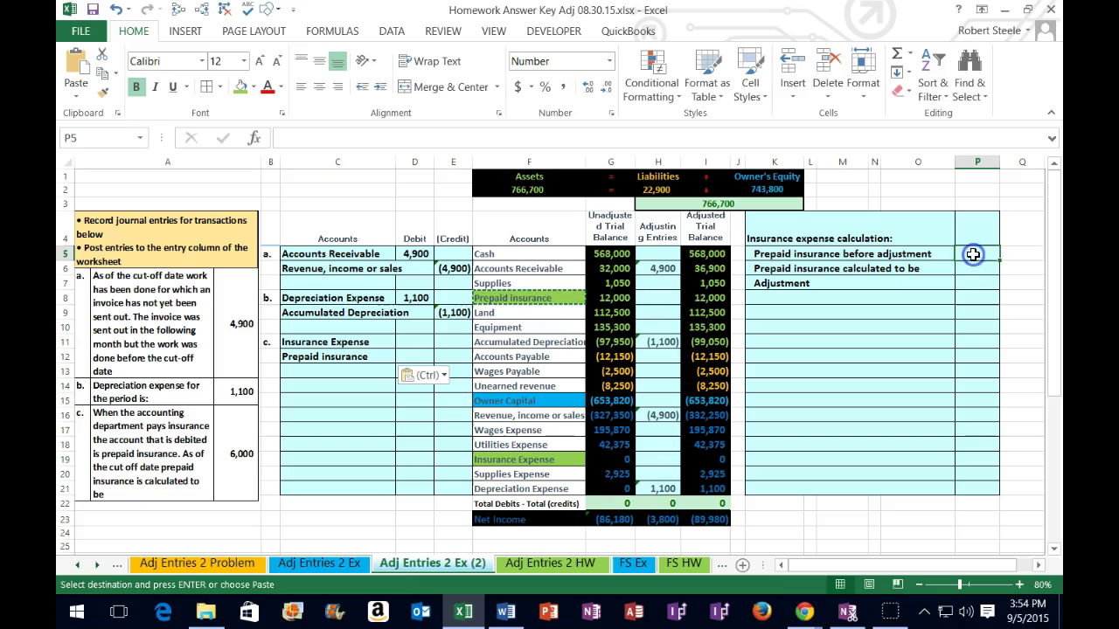
text(12,000)
key(Return)
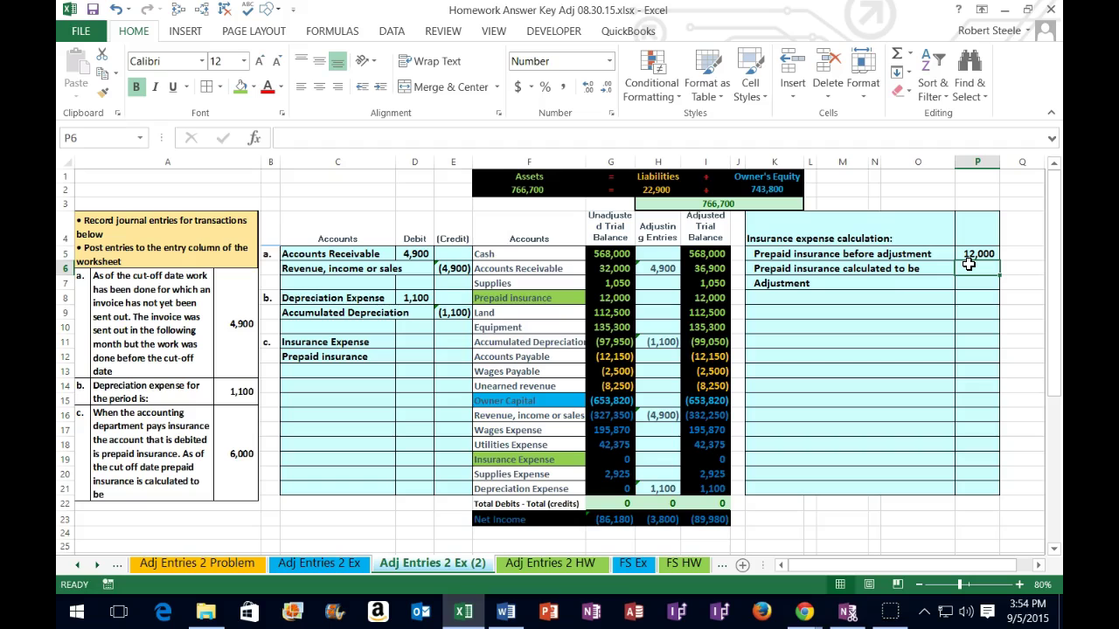
text(6000)
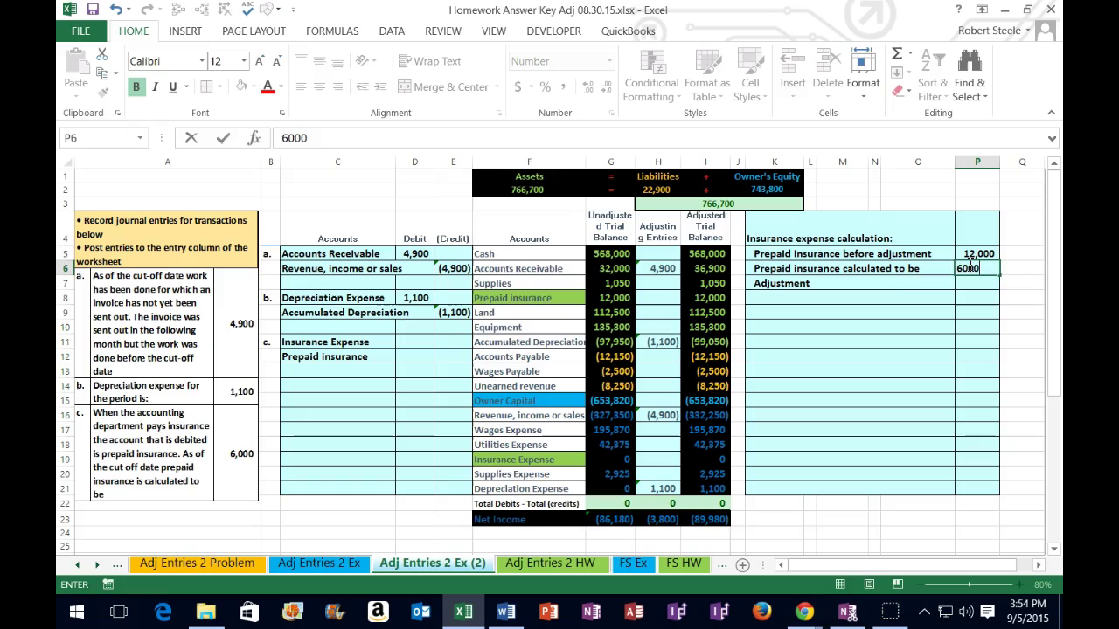
key(Return)
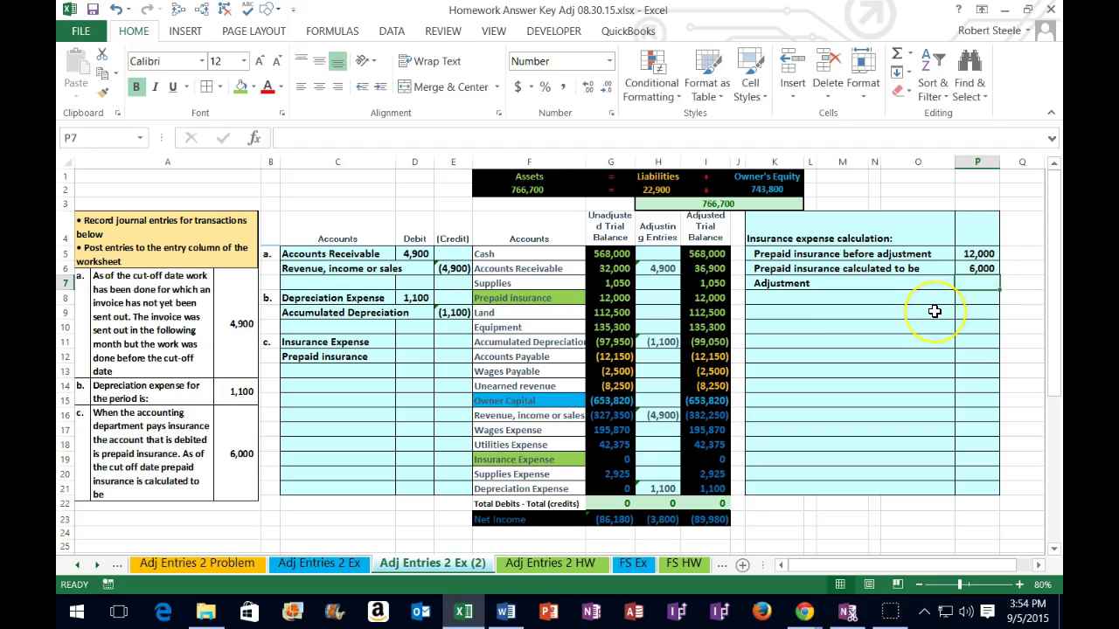
- Calculate the insurance adjustment in P7 by subtracting P6 from P5
text(=)
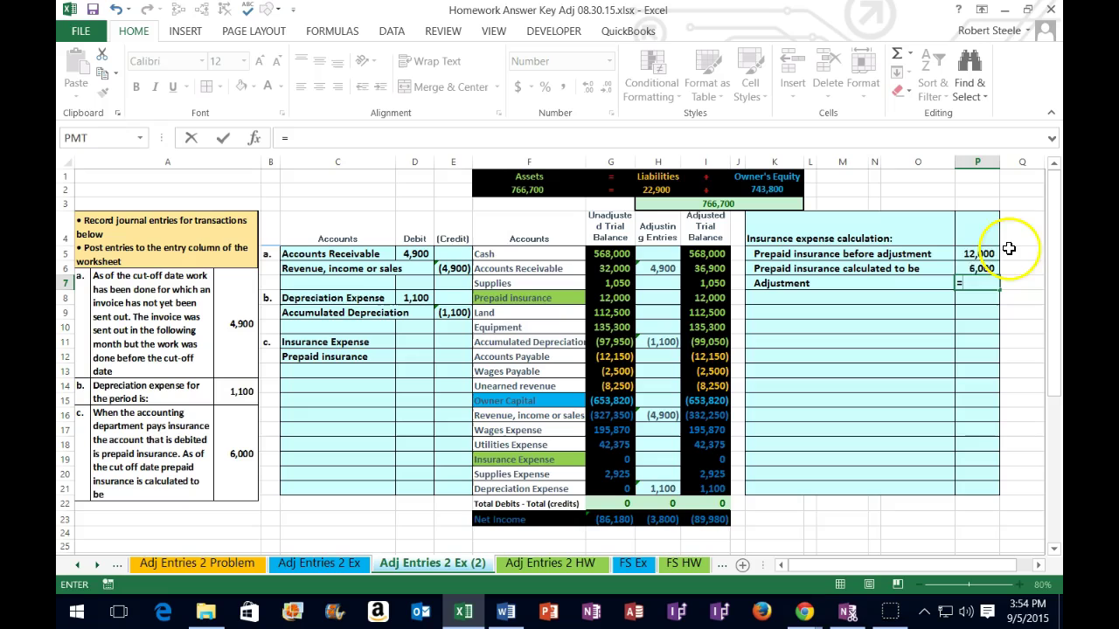
click(976, 254)
text(-)
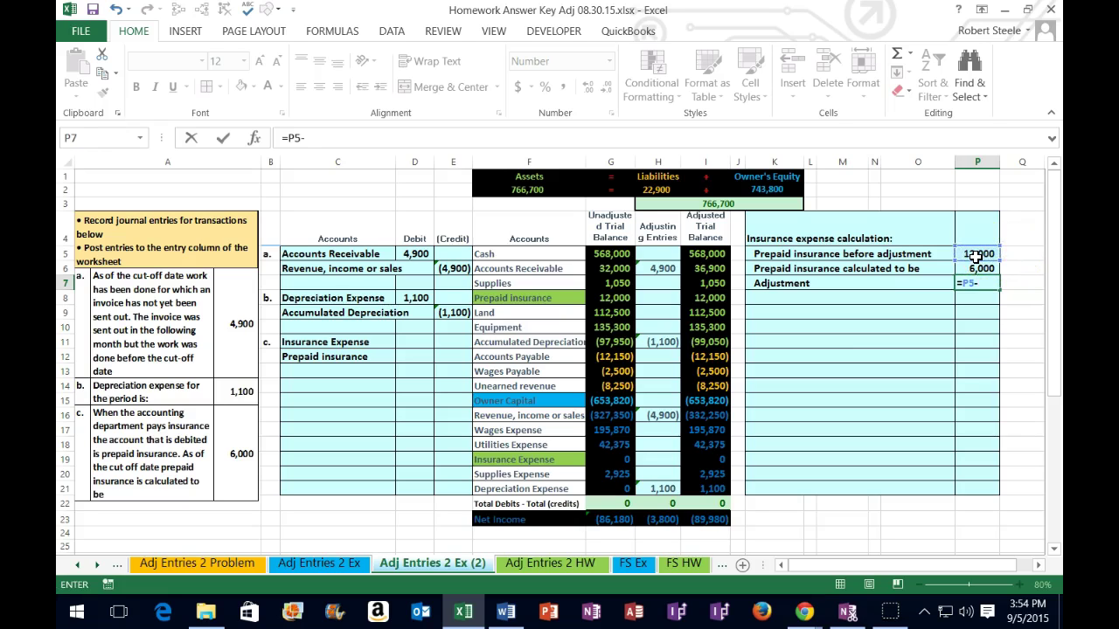
click(969, 269)
key(Return)
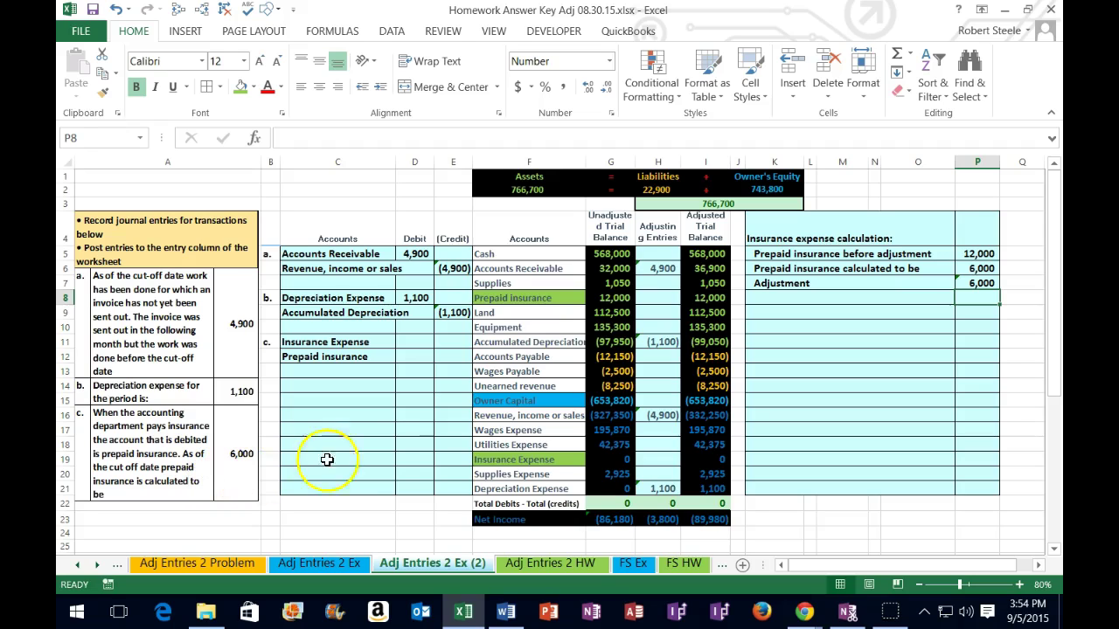
- Enter a 6,000 debit for Insurance Expense in D11 and credit Prepaid insurance in E12 with the negative of D11
click(710, 297)
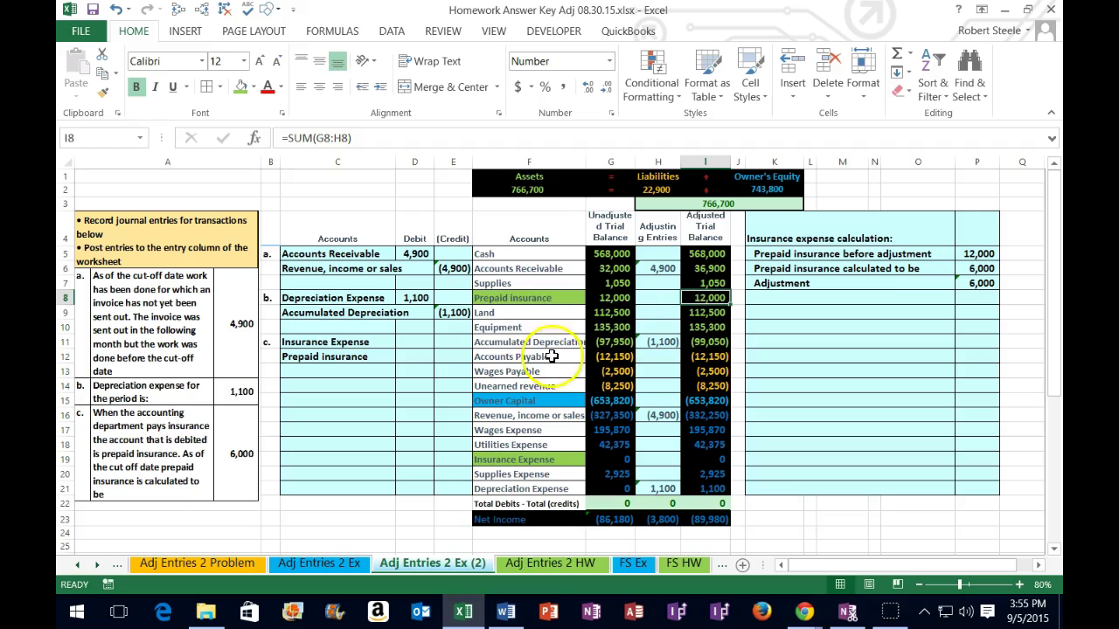
click(415, 341)
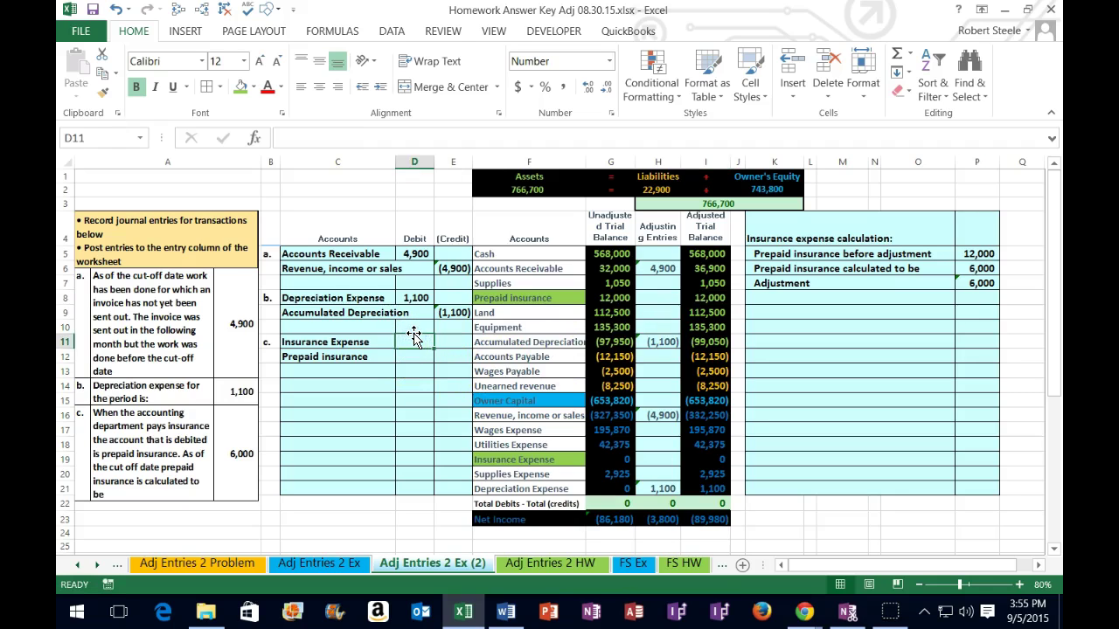
text(6000)
key(Return)
key(Right)
text(-)
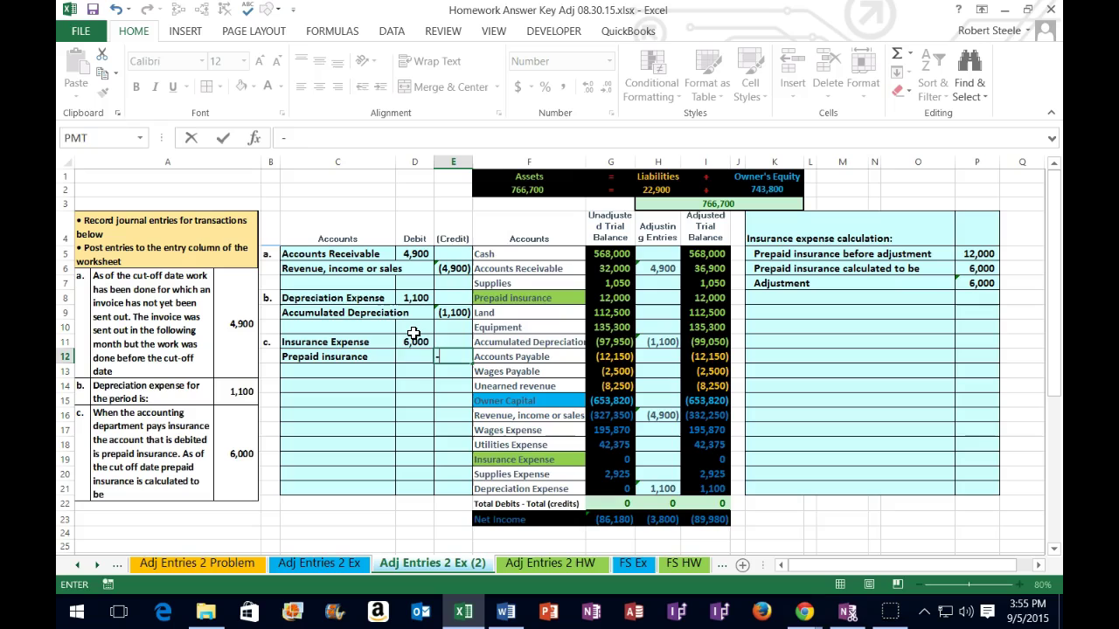
click(413, 336)
key(Return)
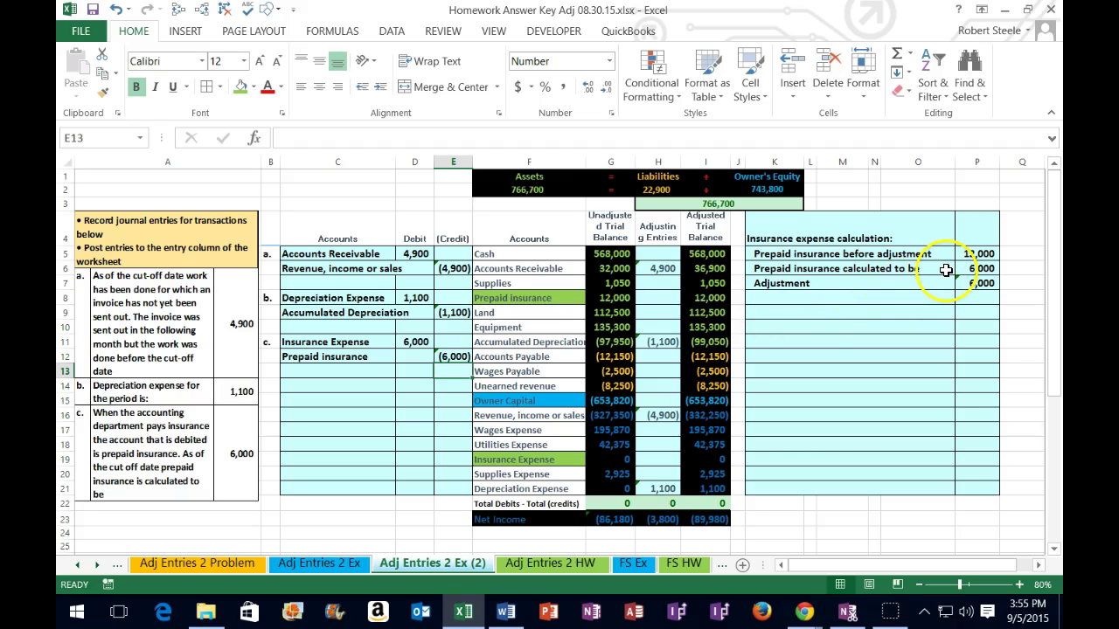
- Post the Insurance Expense debit to the adjusting entries column by linking H19 to D11
click(645, 460)
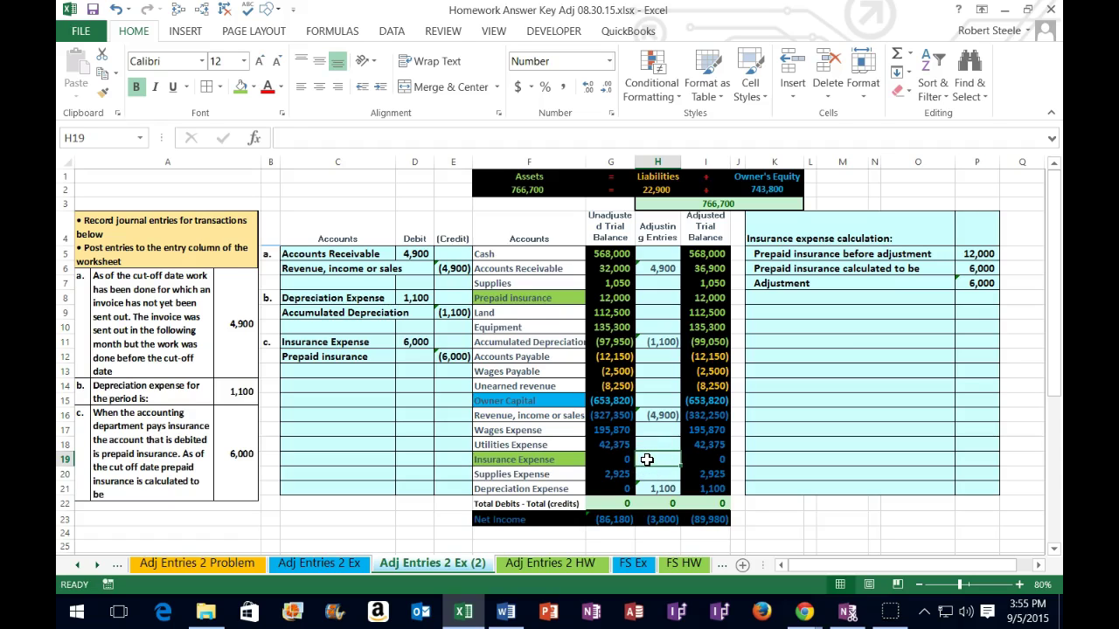
text(=)
click(416, 342)
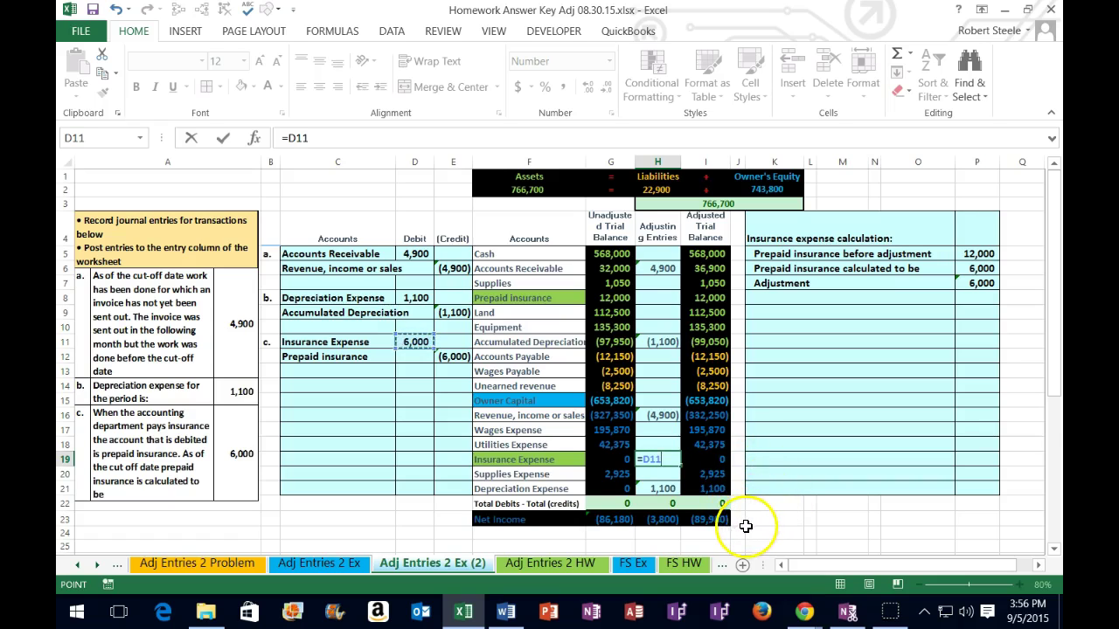
key(Return)
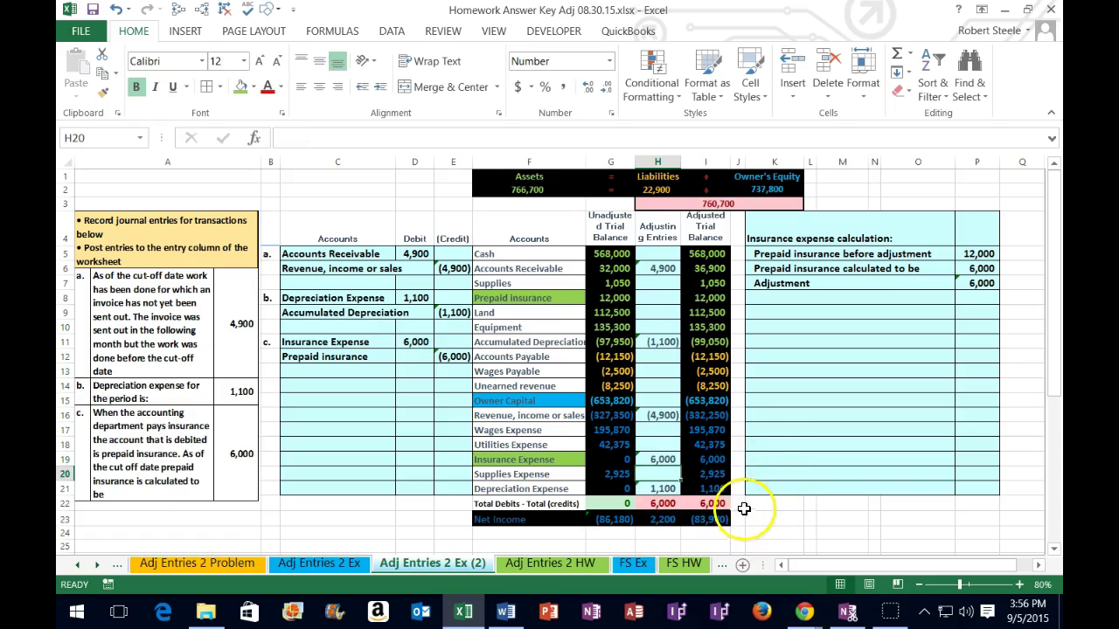
click(701, 400)
drag(700, 401, 706, 490)
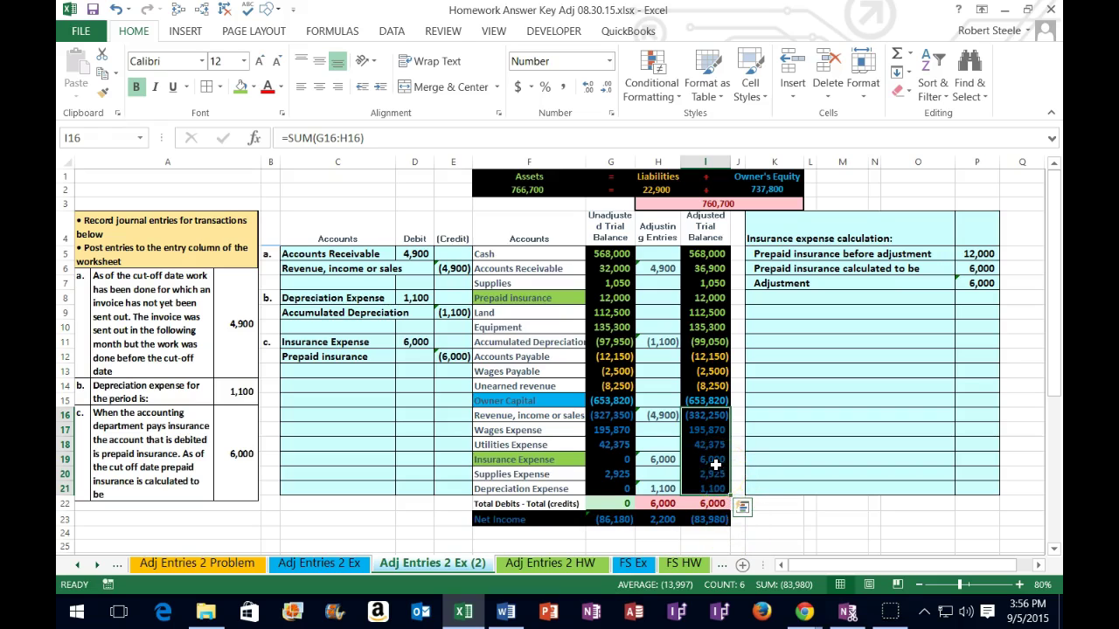
- Post the Prepaid insurance credit to the adjusting entries column by linking H8 to E12
click(658, 299)
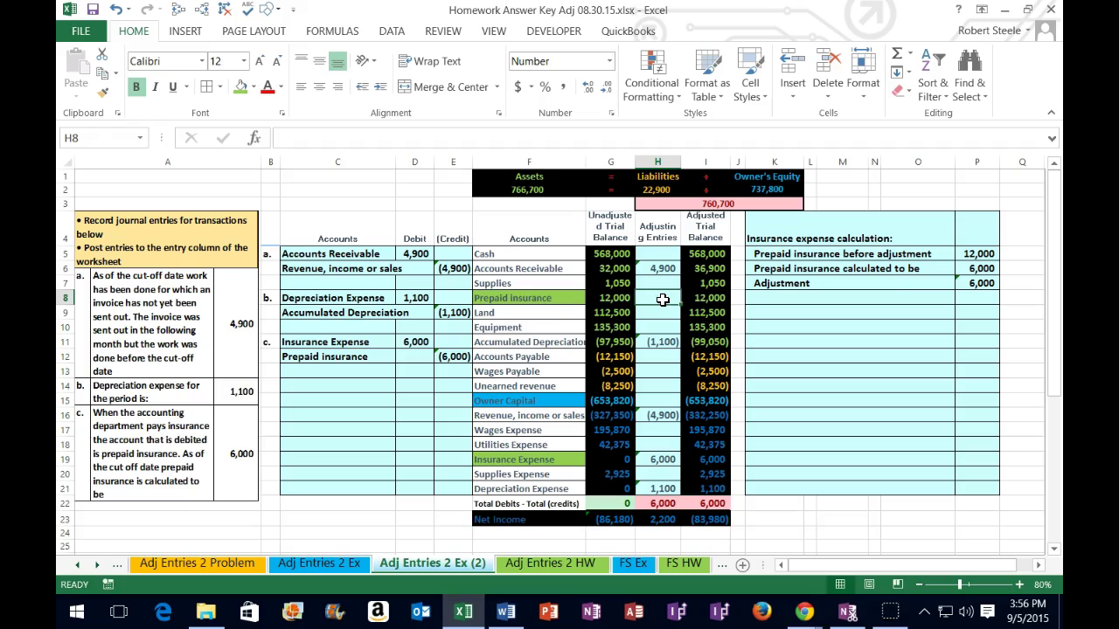
text(=)
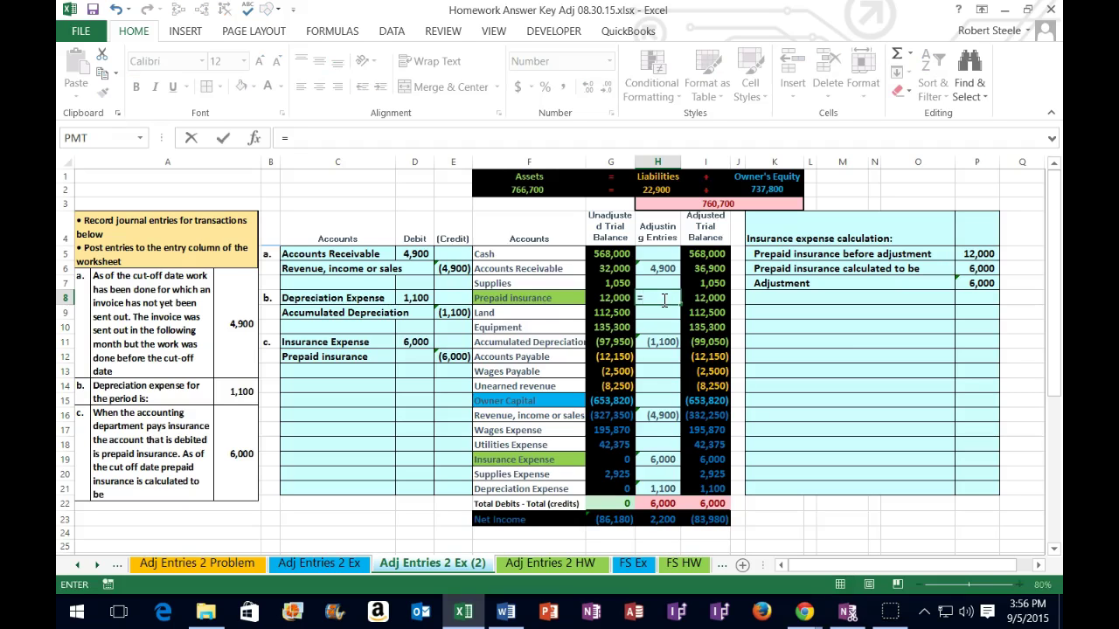
click(454, 357)
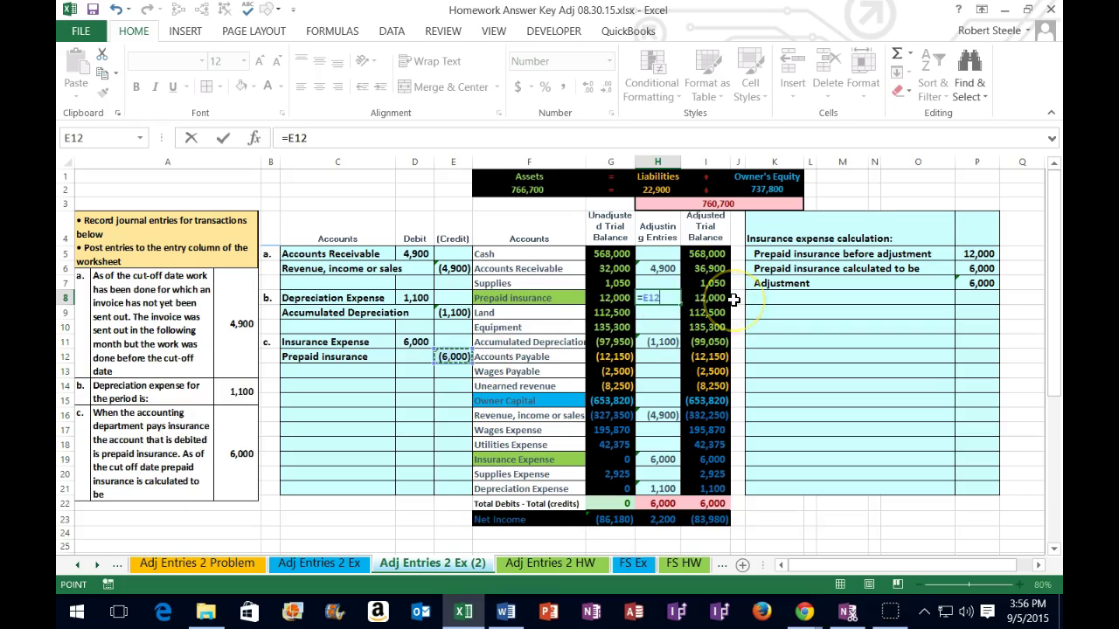
key(Return)
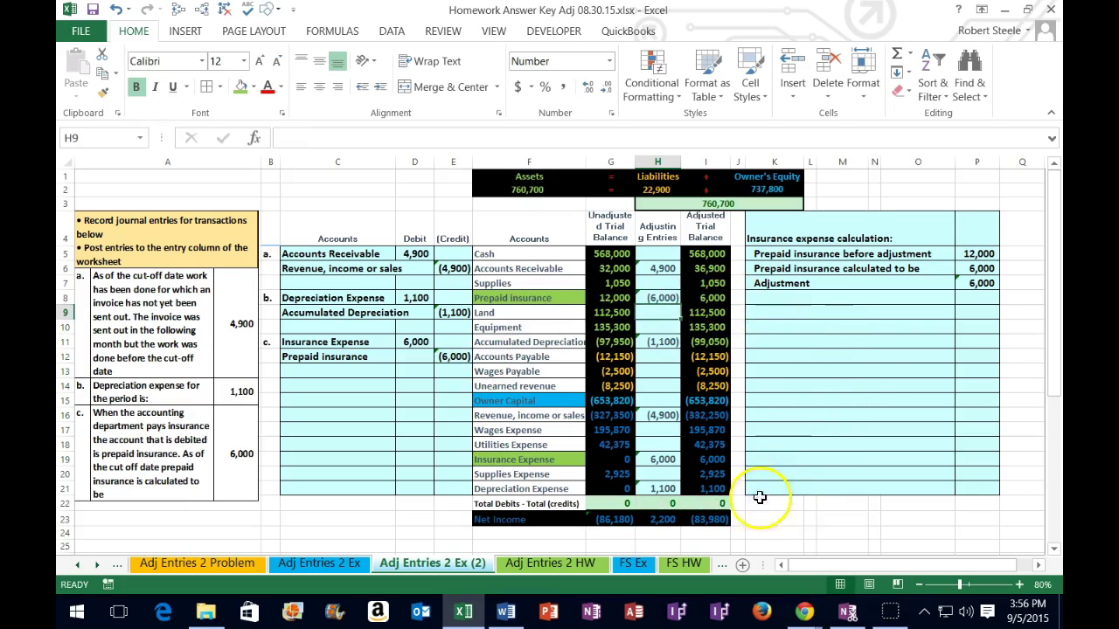
click(706, 298)
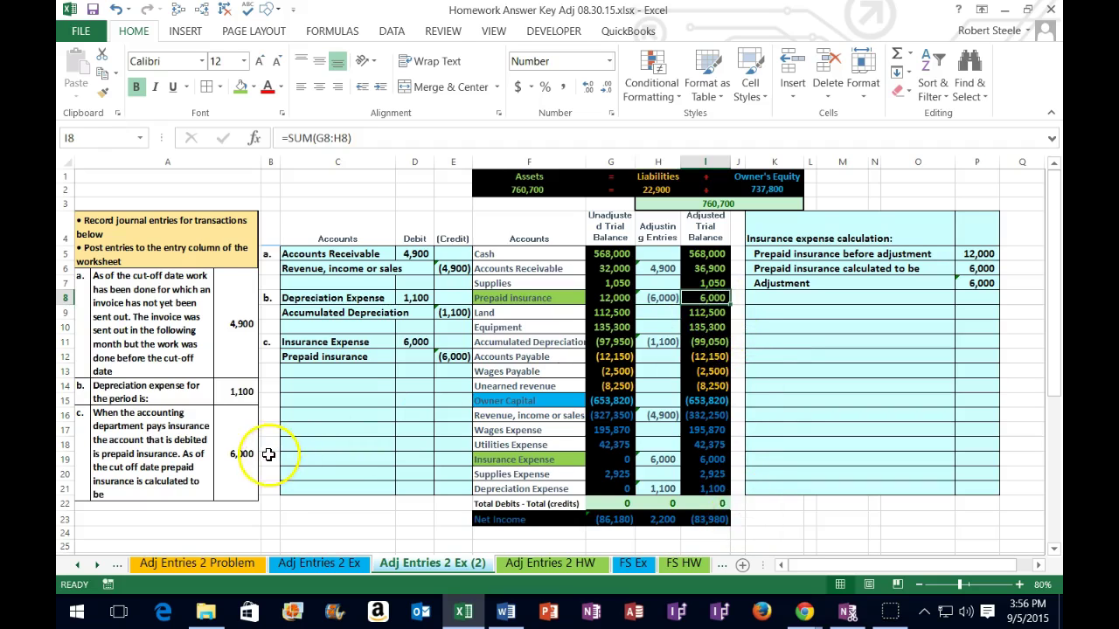